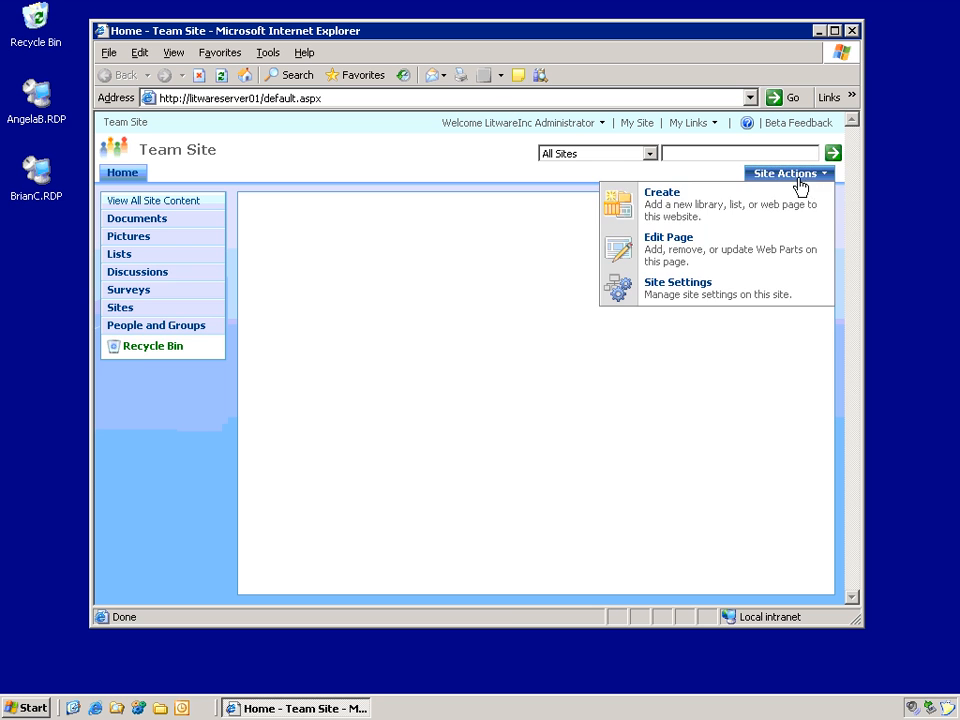
# Step: Start a new document library and enter Proposals as its name
pyautogui.click(707, 207)
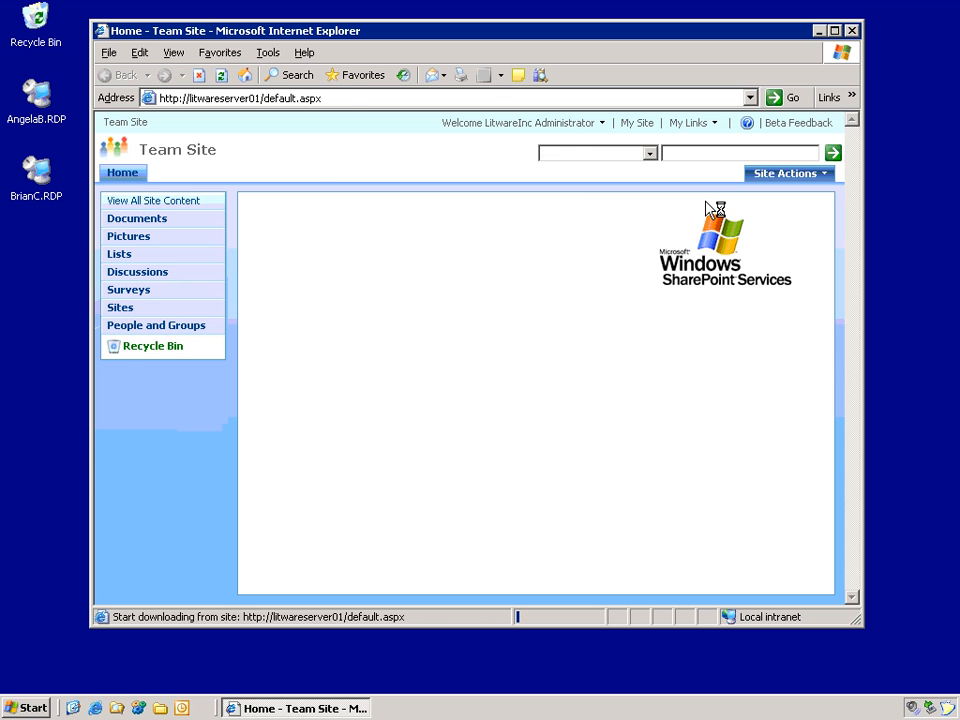
pyautogui.click(306, 416)
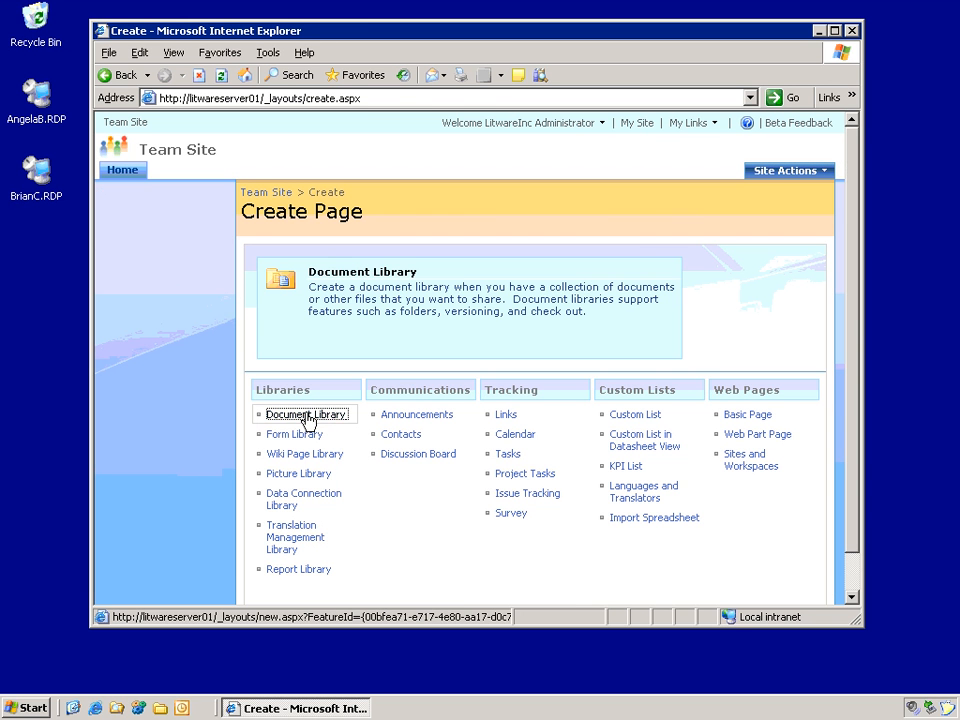
pyautogui.write('Pr')
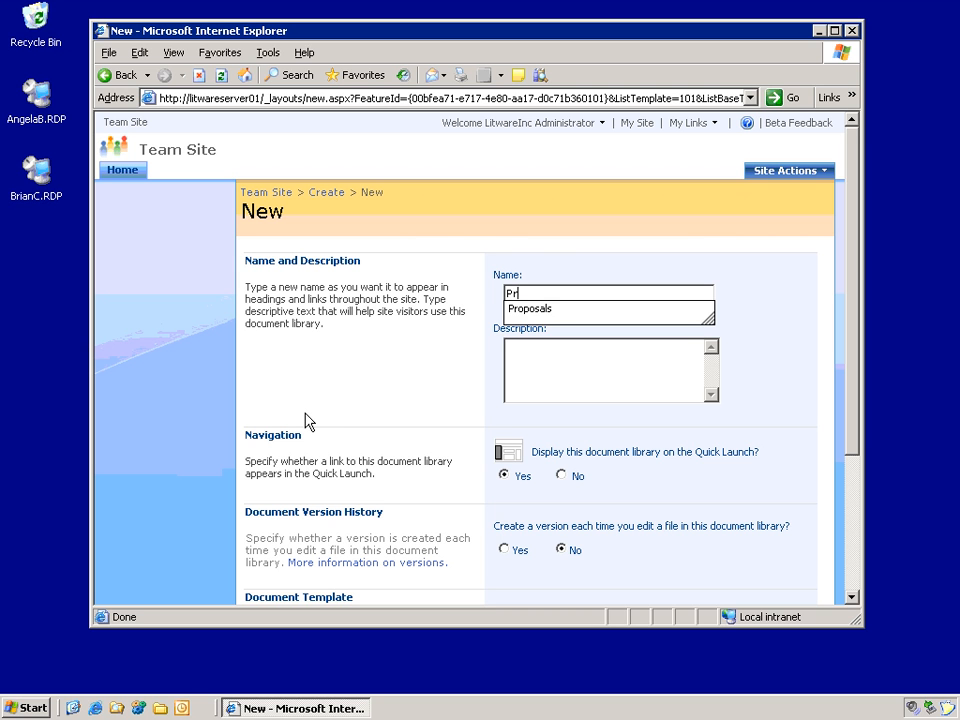
pyautogui.press('Down')
pyautogui.press('Return')
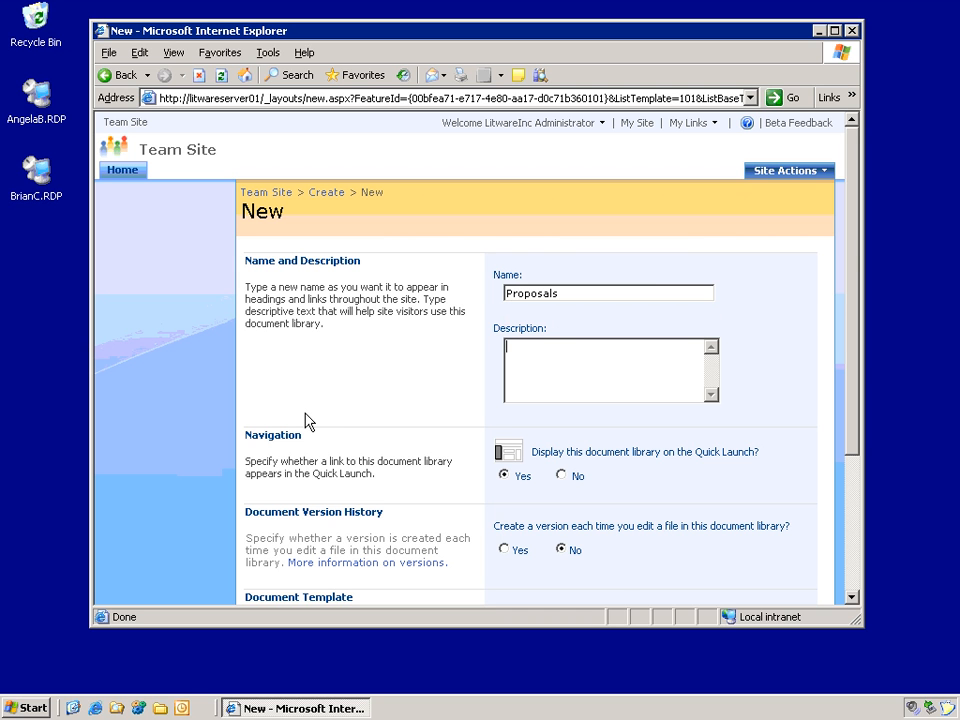
# Step: Create the Proposals library and open its Document Library Settings page
pyautogui.press('Tab')
pyautogui.click(854, 566)
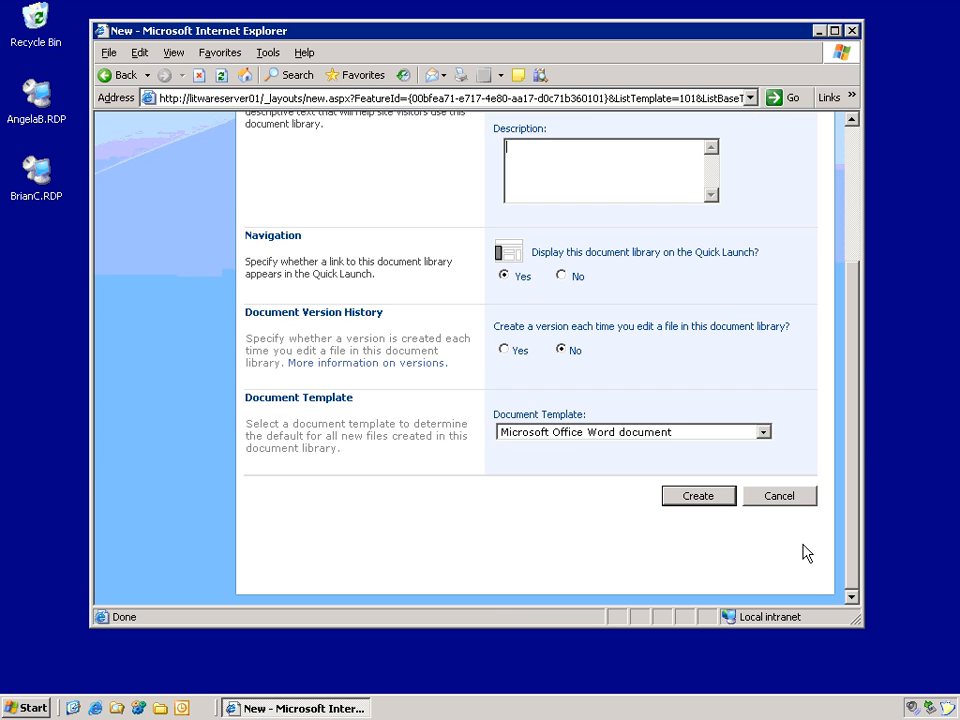
pyautogui.click(712, 500)
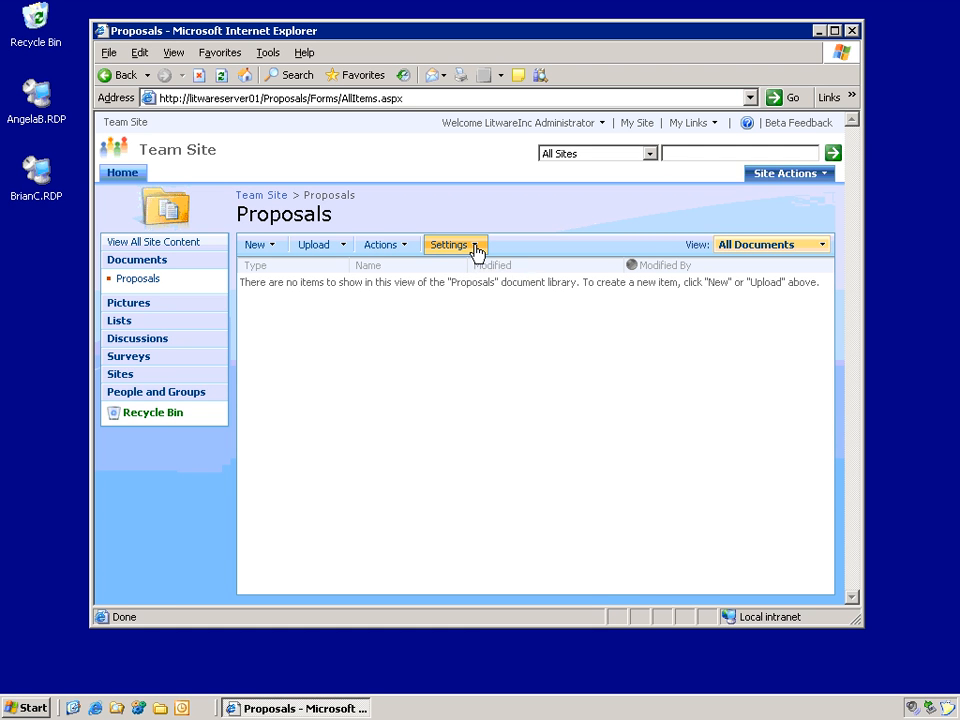
pyautogui.click(475, 248)
pyautogui.click(497, 414)
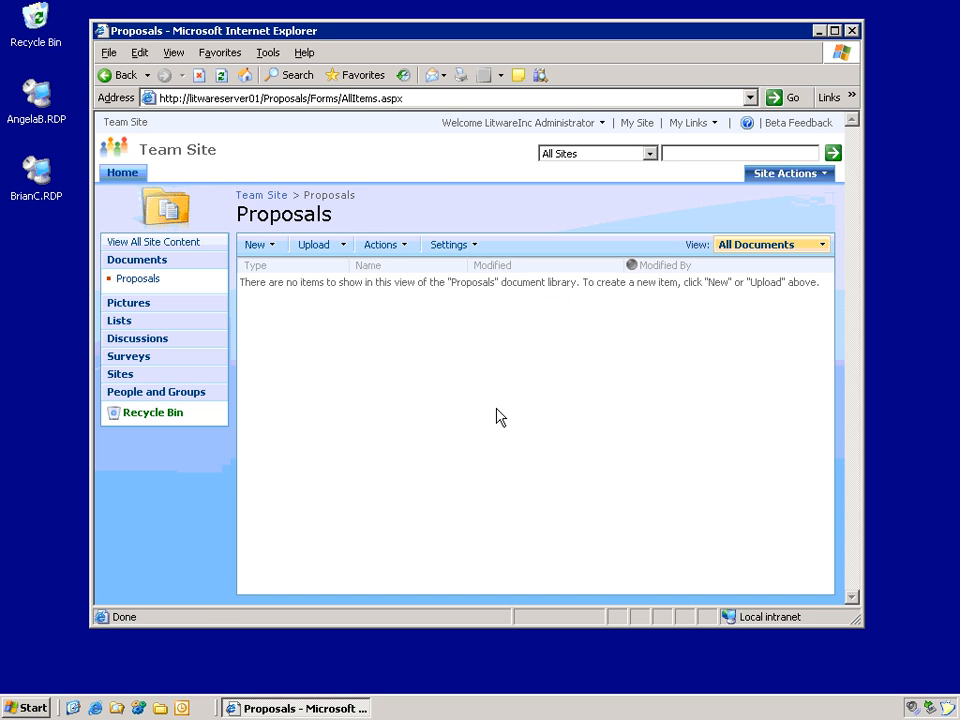
# Step: Start a new library column named Category of type Choice
pyautogui.scroll(-5, 410, 440)
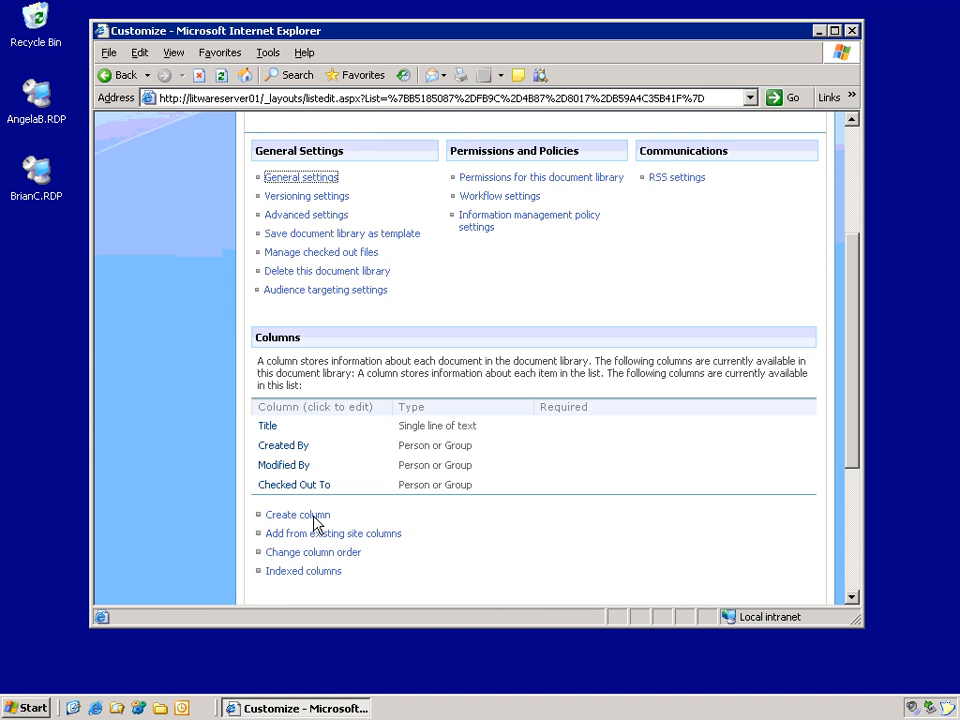
pyautogui.click(300, 515)
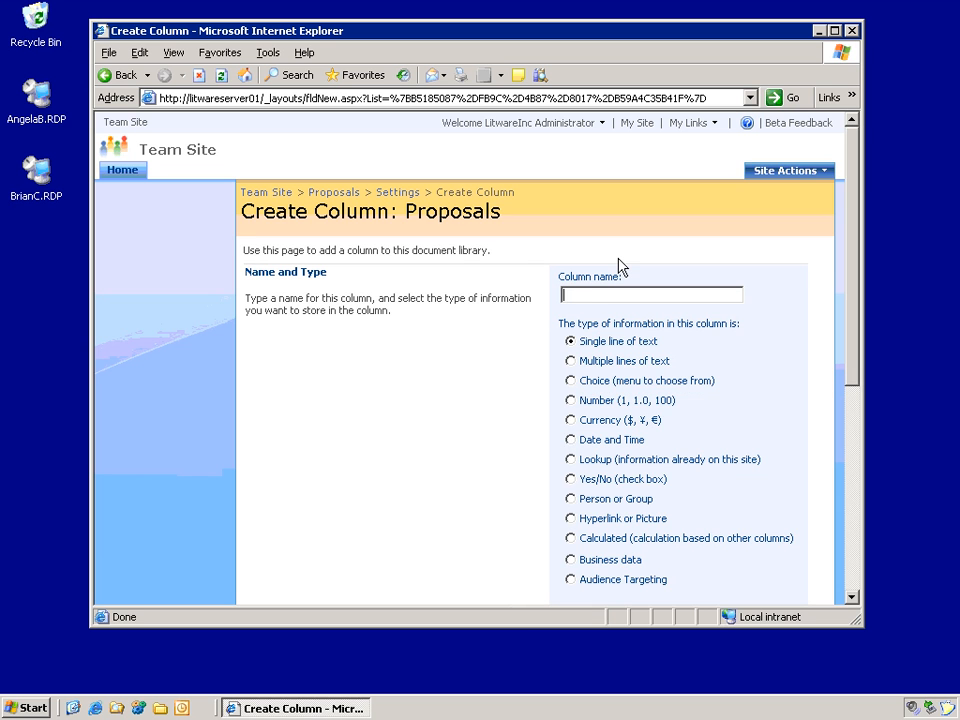
pyautogui.write('Category')
pyautogui.click(572, 381)
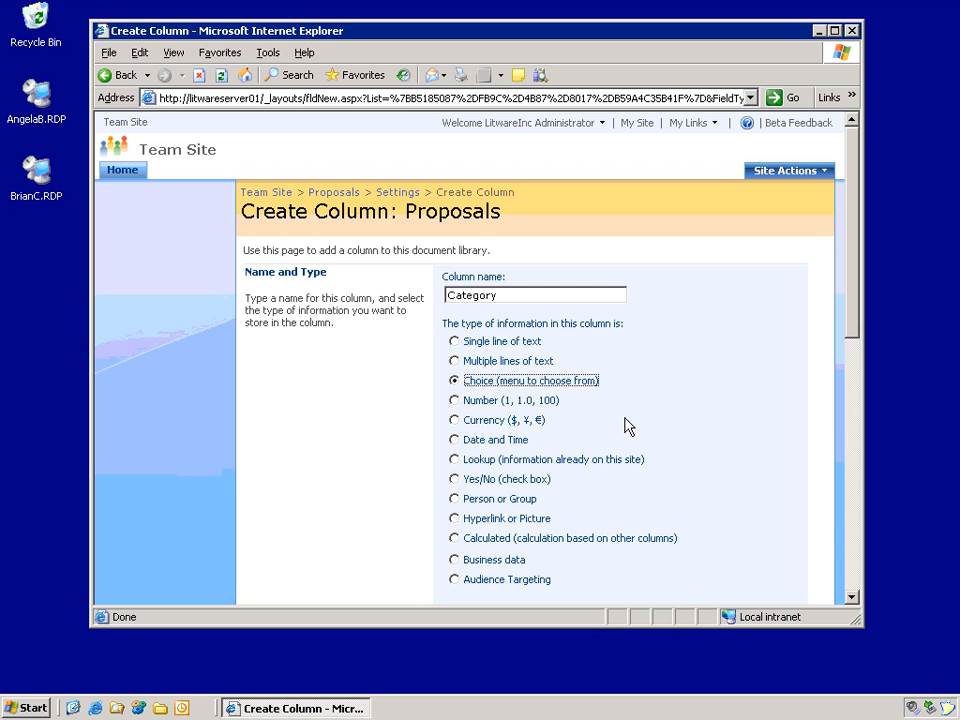
pyautogui.click(851, 597)
pyautogui.scroll(-3, 386, 454)
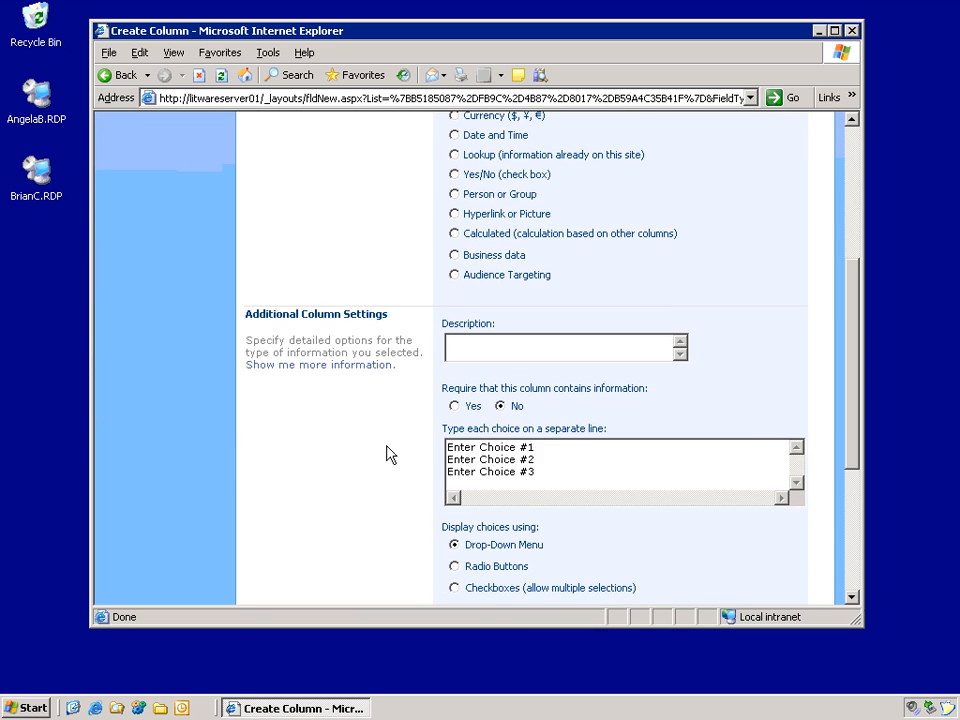
pyautogui.moveTo(557, 469); pyautogui.dragTo(256, 404)
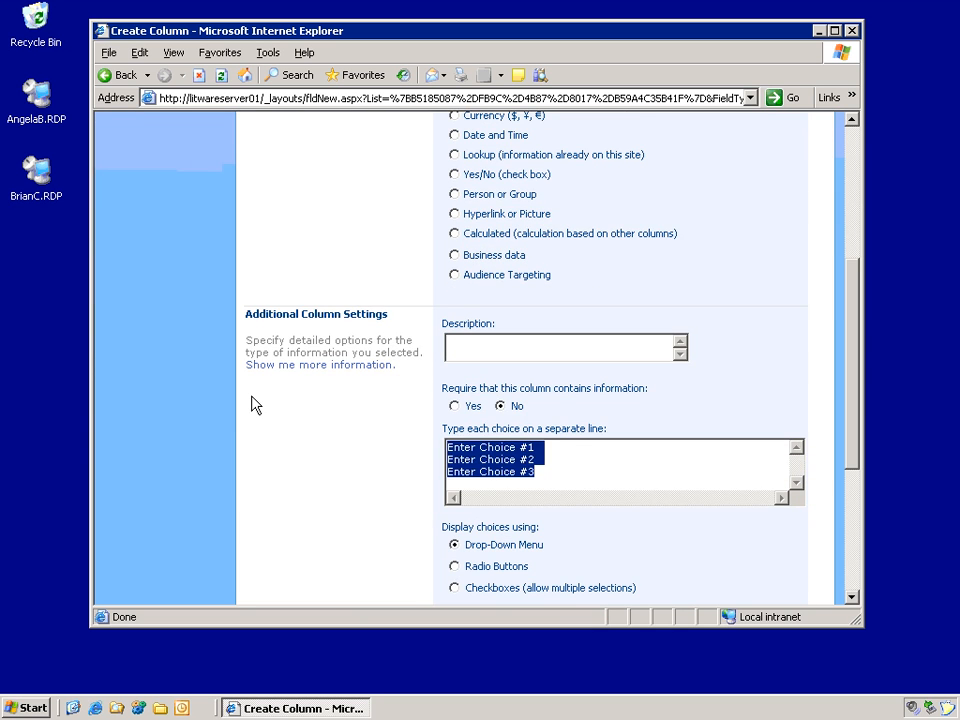
# Step: Give Category the choices Sales, Marketing and HR, default Sales, then reopen Proposals
pyautogui.write('Sales')
pyautogui.press('Return')
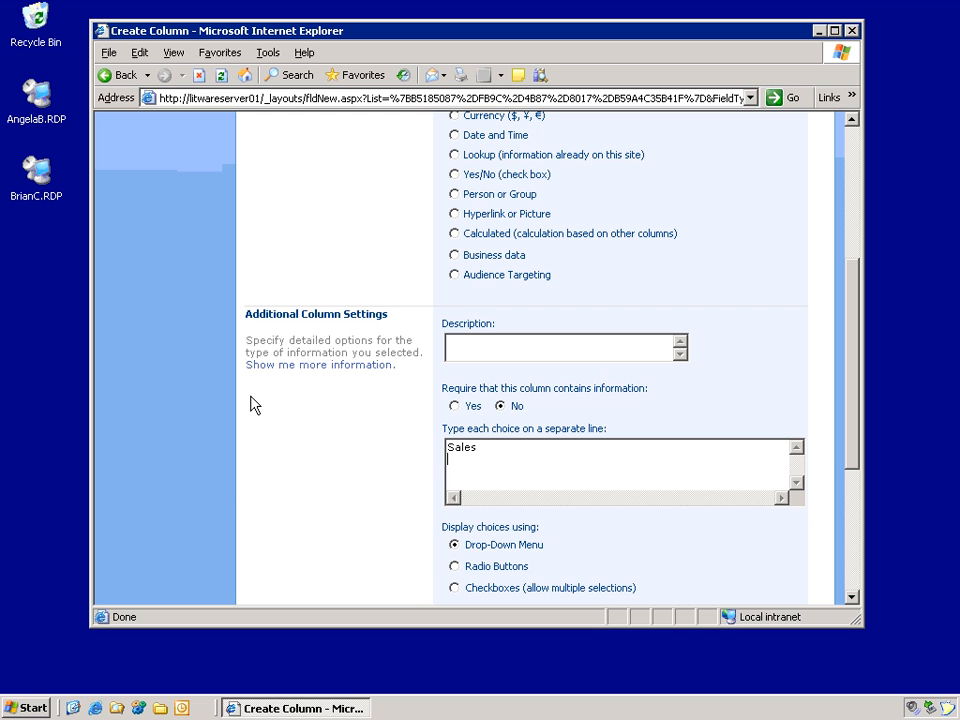
pyautogui.write('Marketing')
pyautogui.press('Return')
pyautogui.write('HR')
pyautogui.click(851, 597)
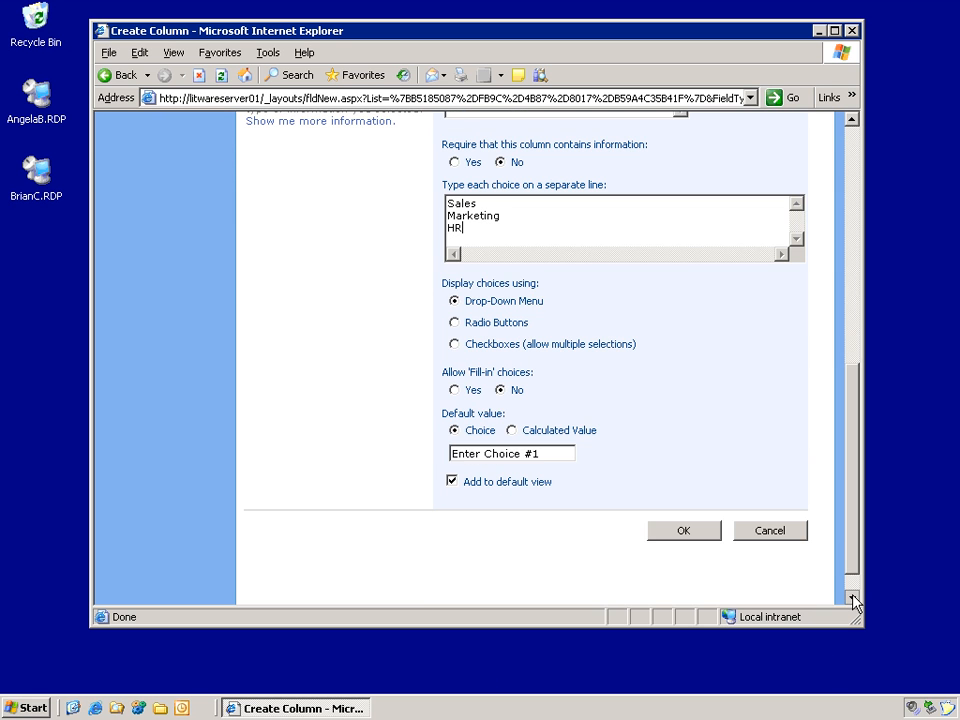
pyautogui.click(566, 452)
pyautogui.click(688, 534)
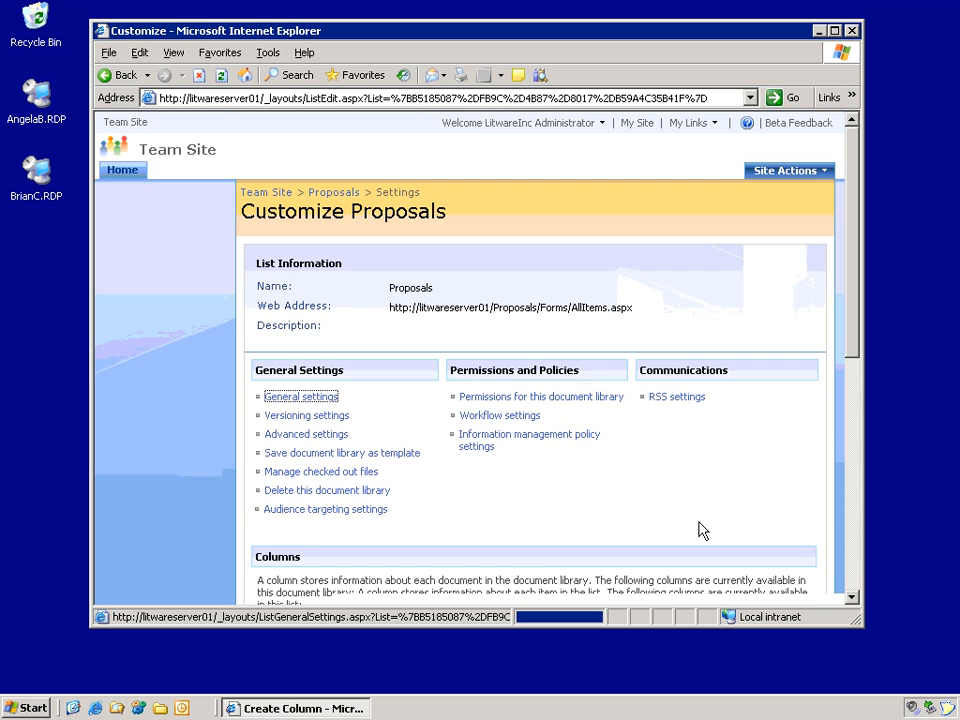
pyautogui.click(136, 181)
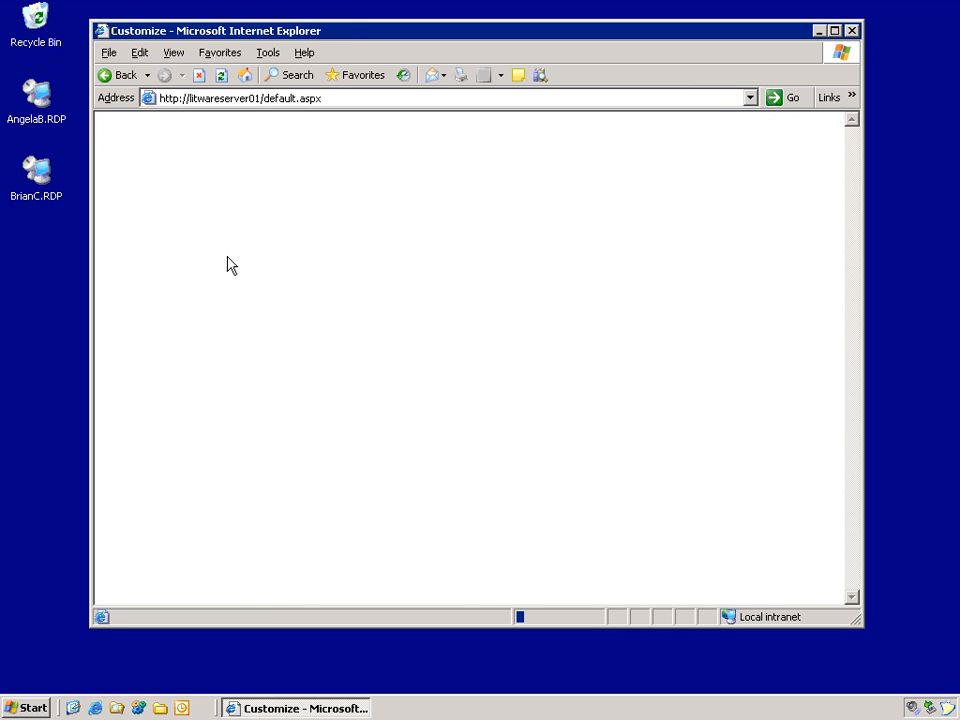
pyautogui.click(153, 244)
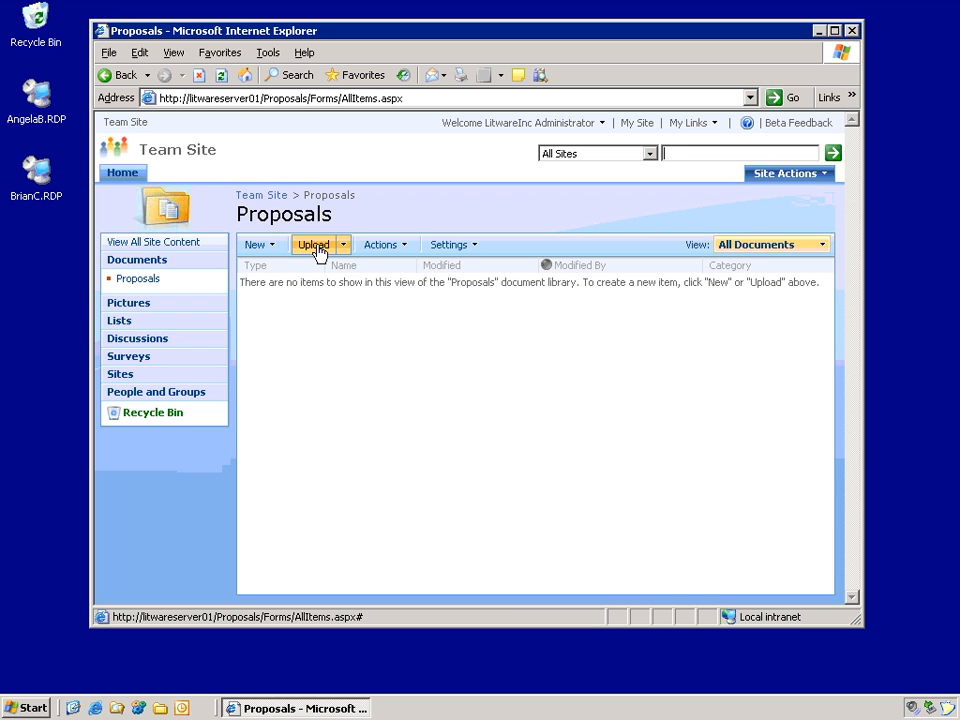
# Step: Launch SharePoint Designer 2007 from the Start menu's programs list
pyautogui.click(22, 709)
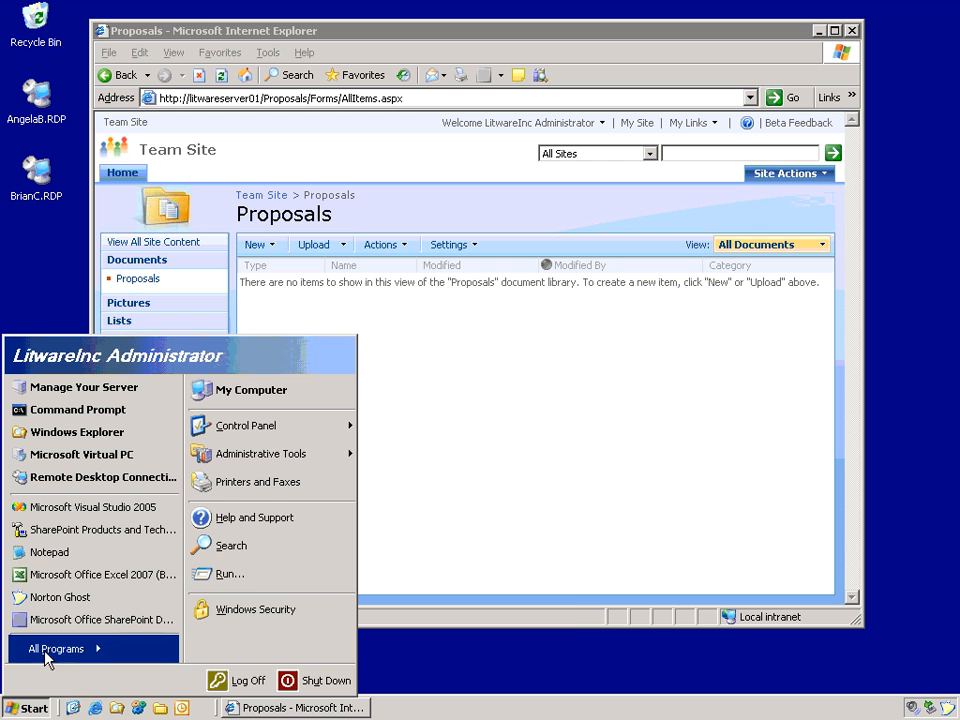
pyautogui.moveTo(47, 653)
pyautogui.moveTo(215, 653)
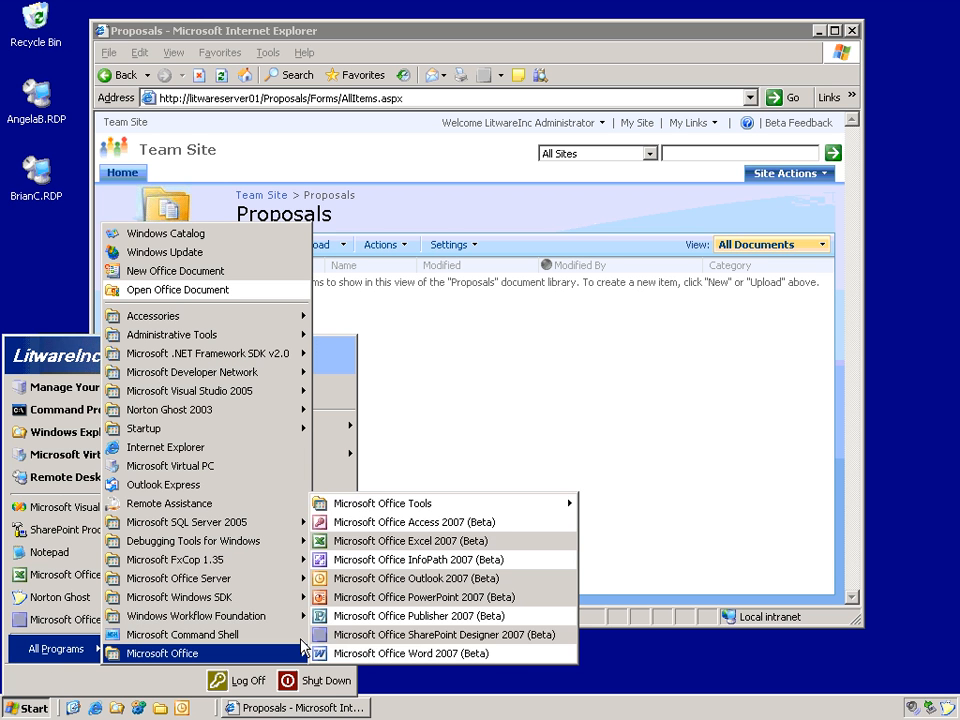
pyautogui.click(453, 641)
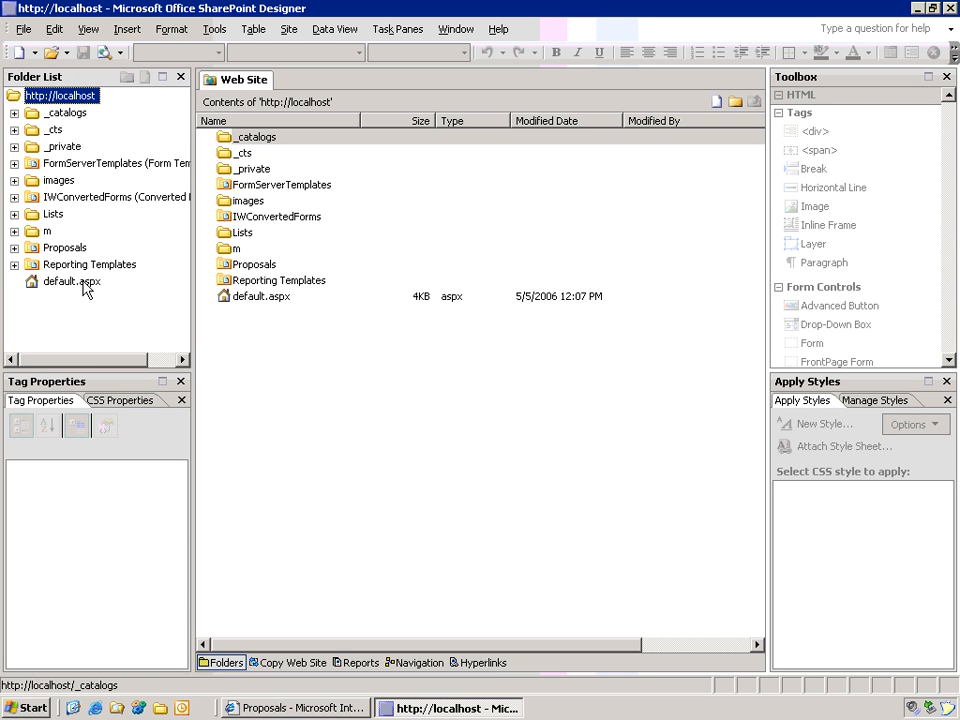
pyautogui.click(48, 284)
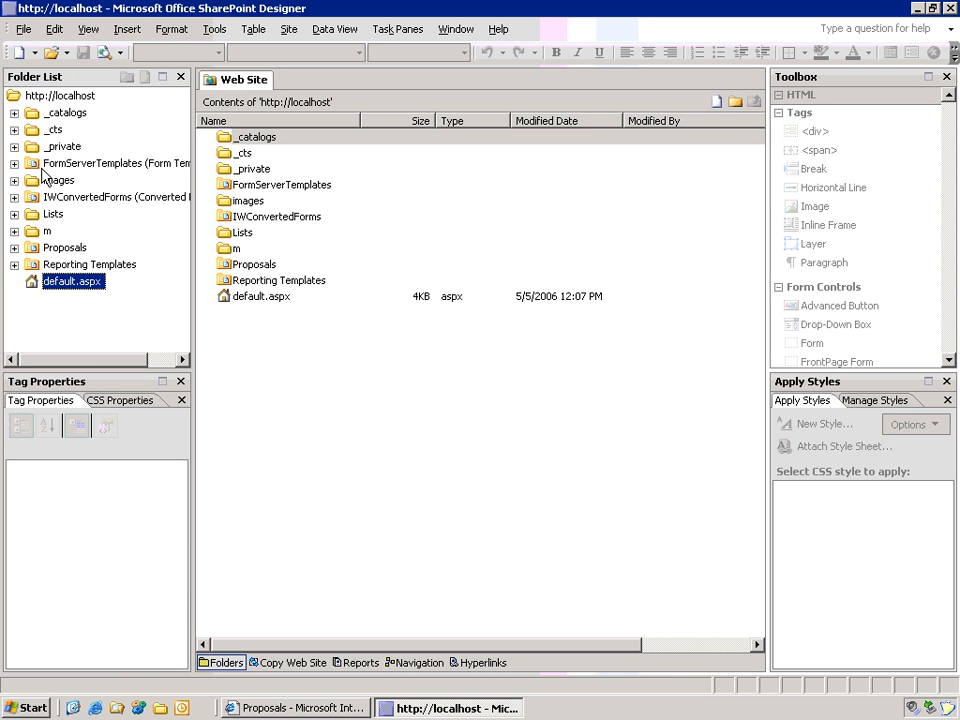
pyautogui.click(32, 29)
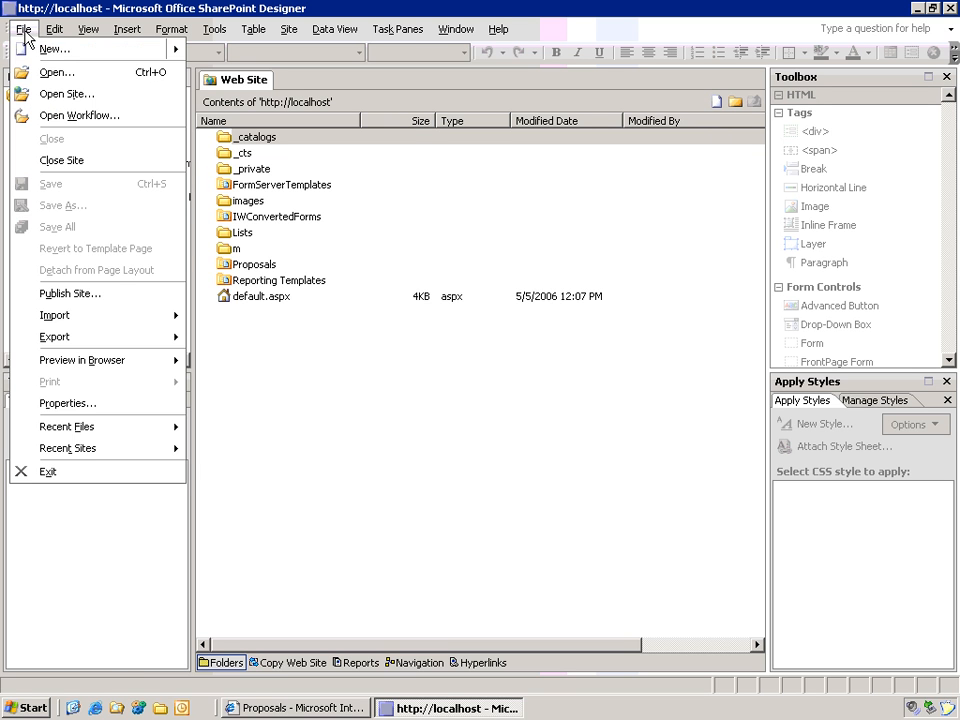
pyautogui.moveTo(28, 57)
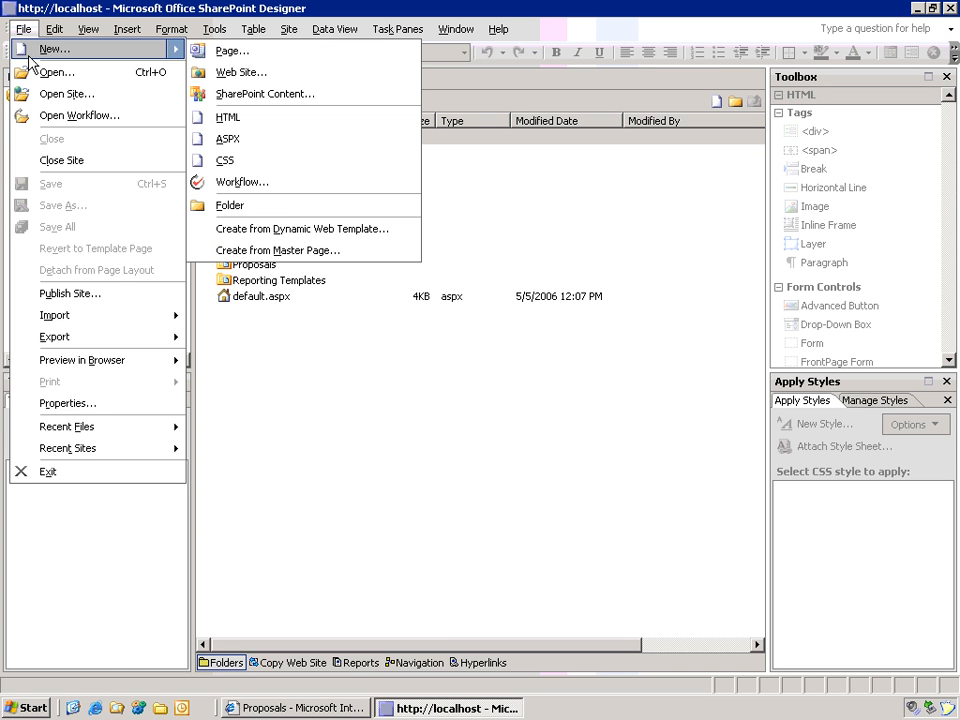
# Step: Create a new workflow named Review WF attached to the Proposals library
pyautogui.click(292, 192)
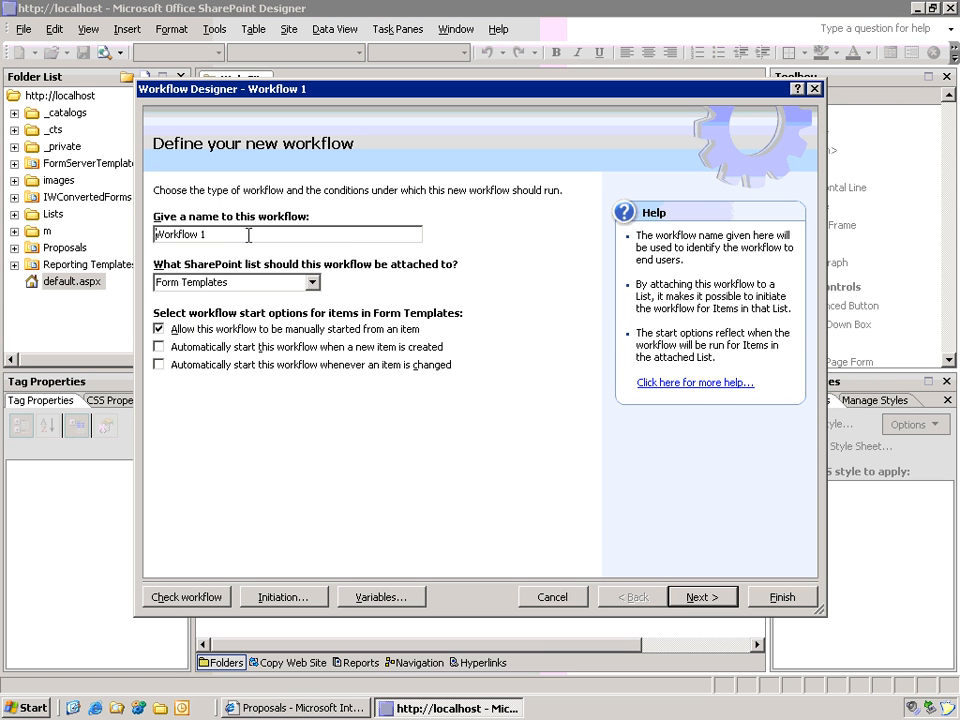
pyautogui.moveTo(247, 235); pyautogui.dragTo(30, 215)
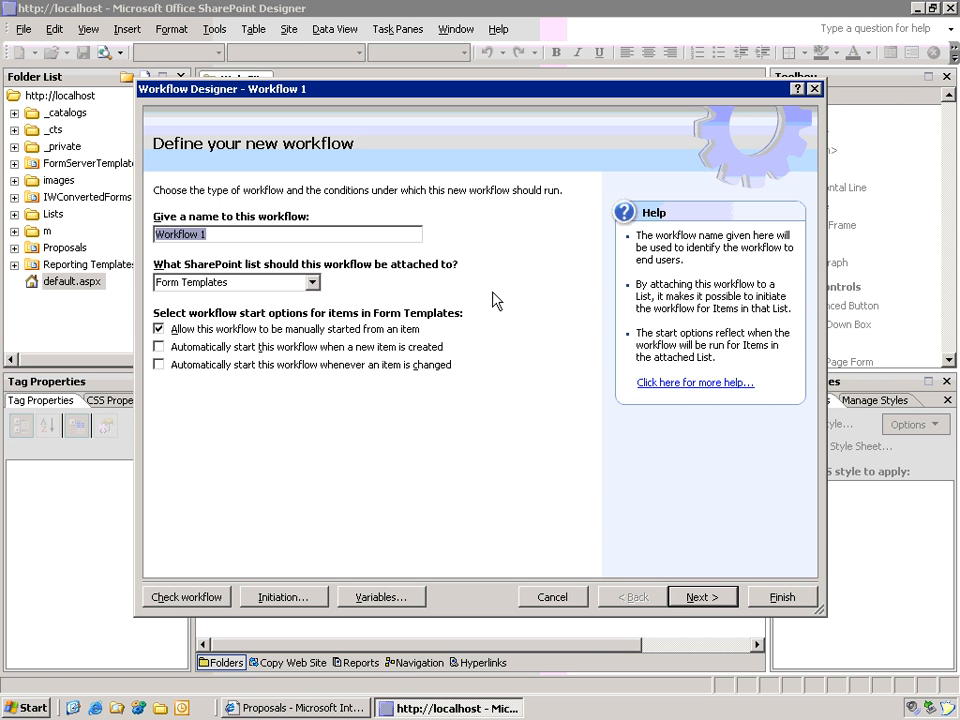
pyautogui.write('Review WF')
pyautogui.click(314, 284)
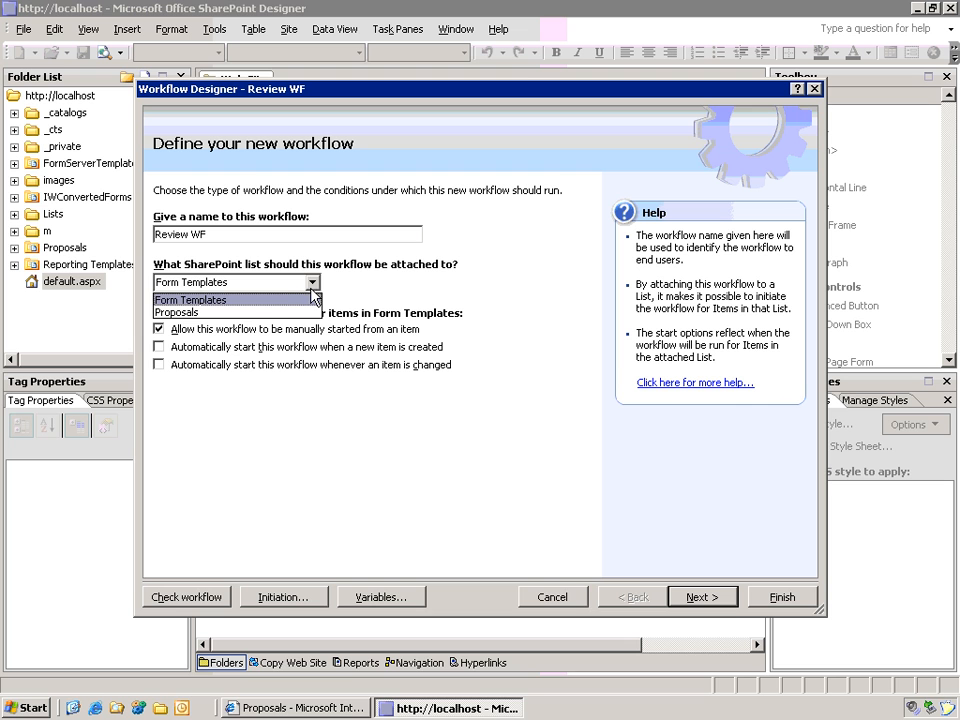
pyautogui.click(263, 313)
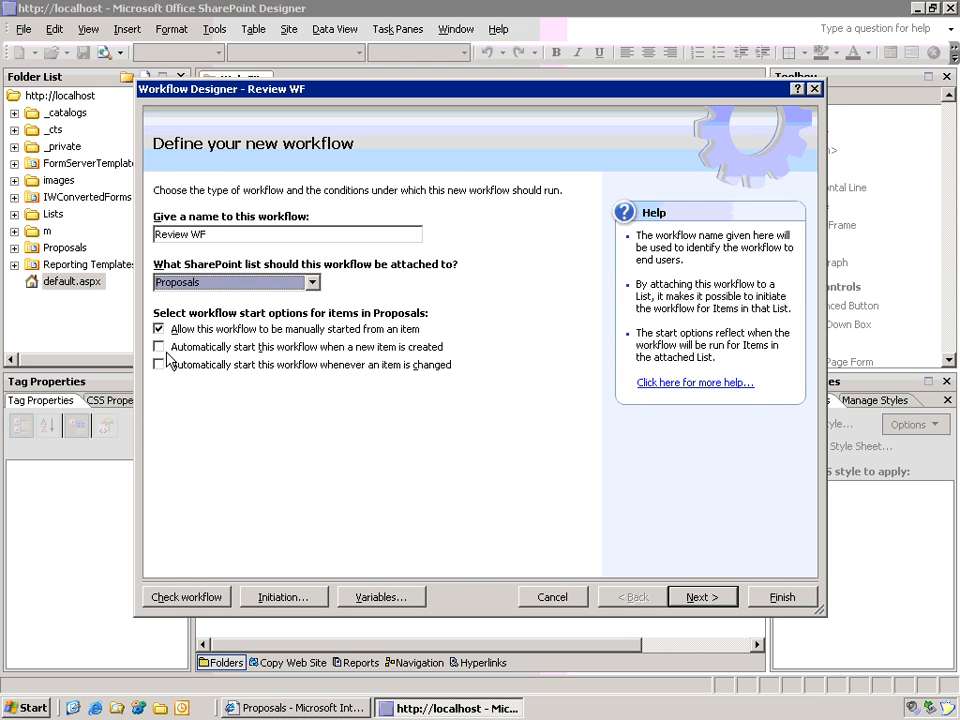
# Step: Add a Notes initiation parameter, described 'Enter notes', as multiple lines of enhanced rich text
pyautogui.click(313, 602)
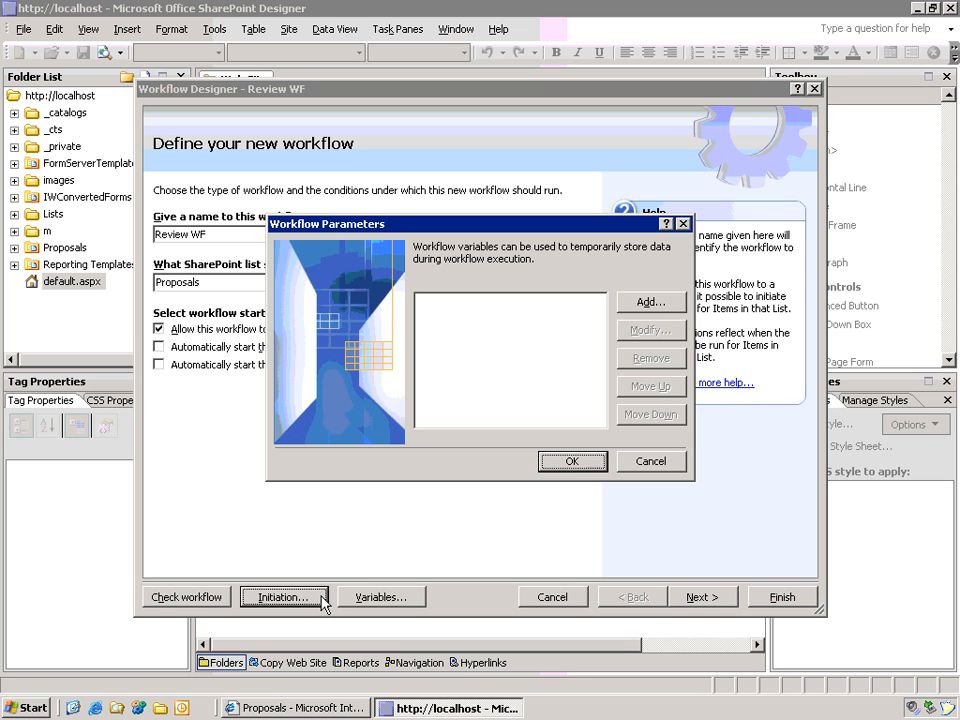
pyautogui.click(660, 313)
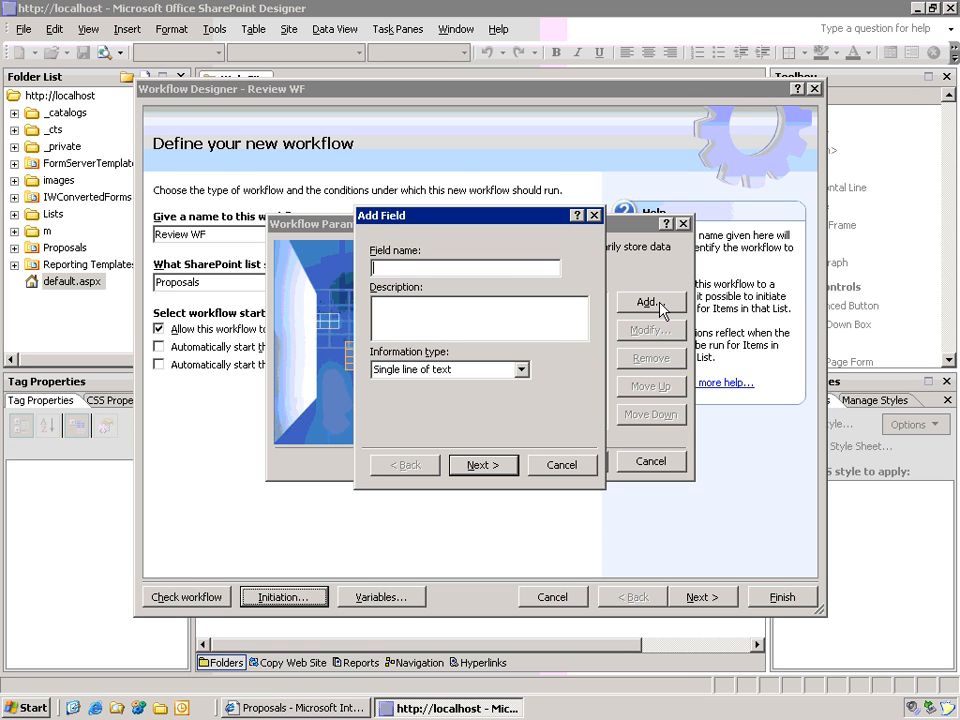
pyautogui.write('Notes')
pyautogui.click(437, 304)
pyautogui.write('Enter n')
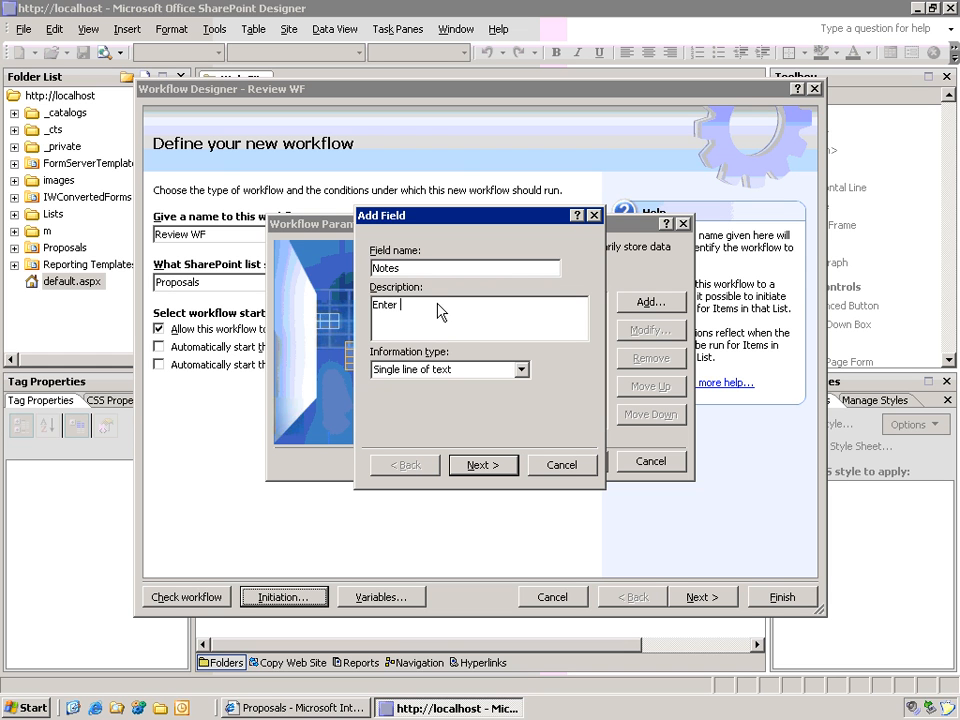
pyautogui.write('otes')
pyautogui.click(521, 369)
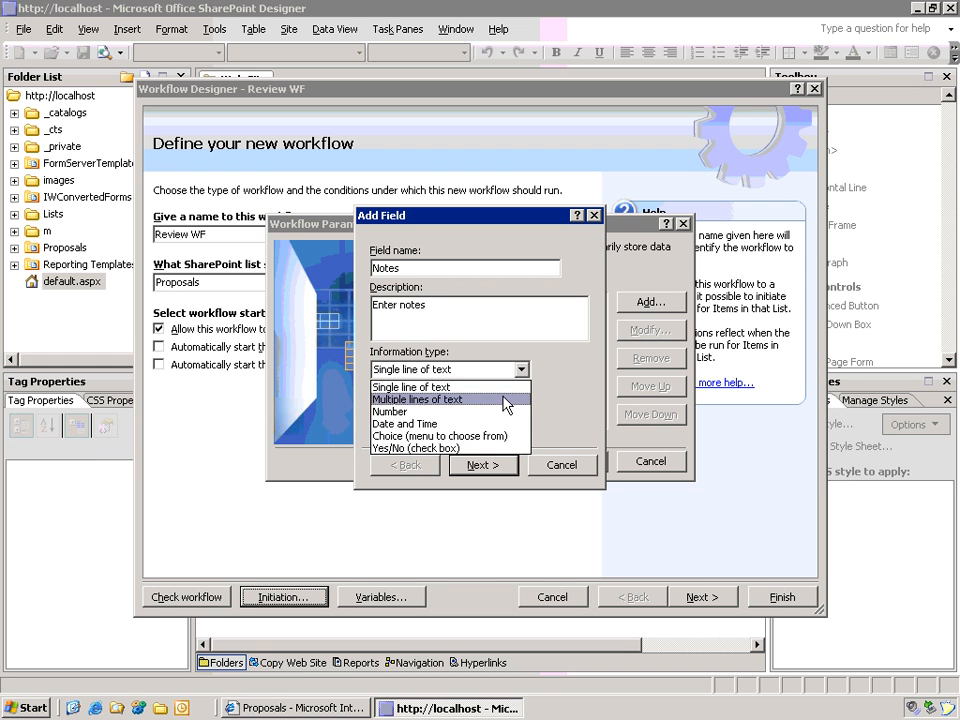
pyautogui.click(506, 401)
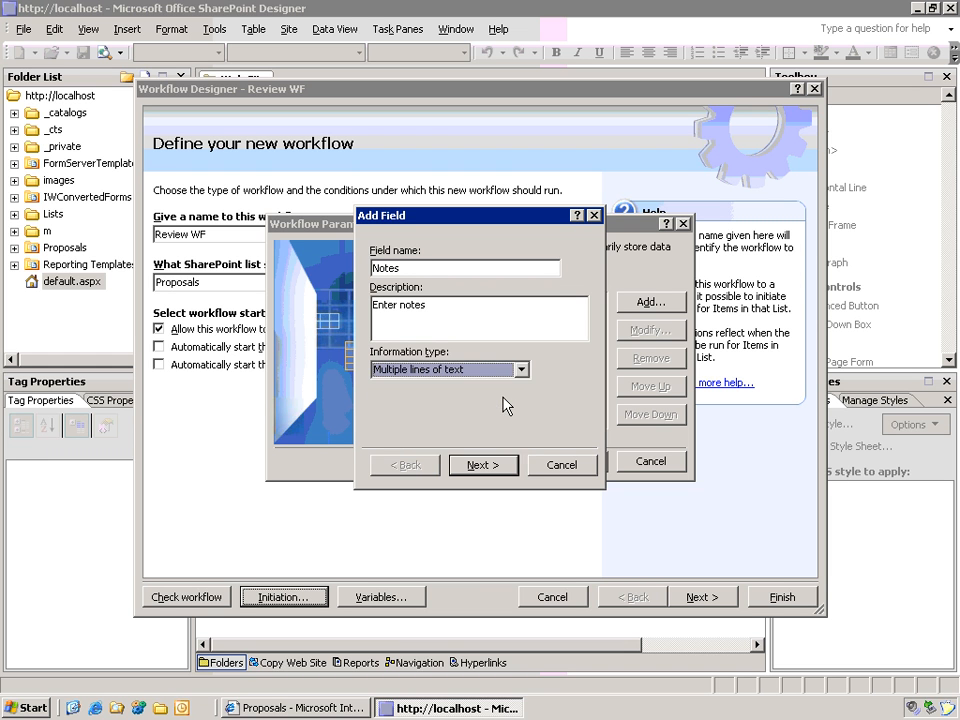
pyautogui.click(481, 466)
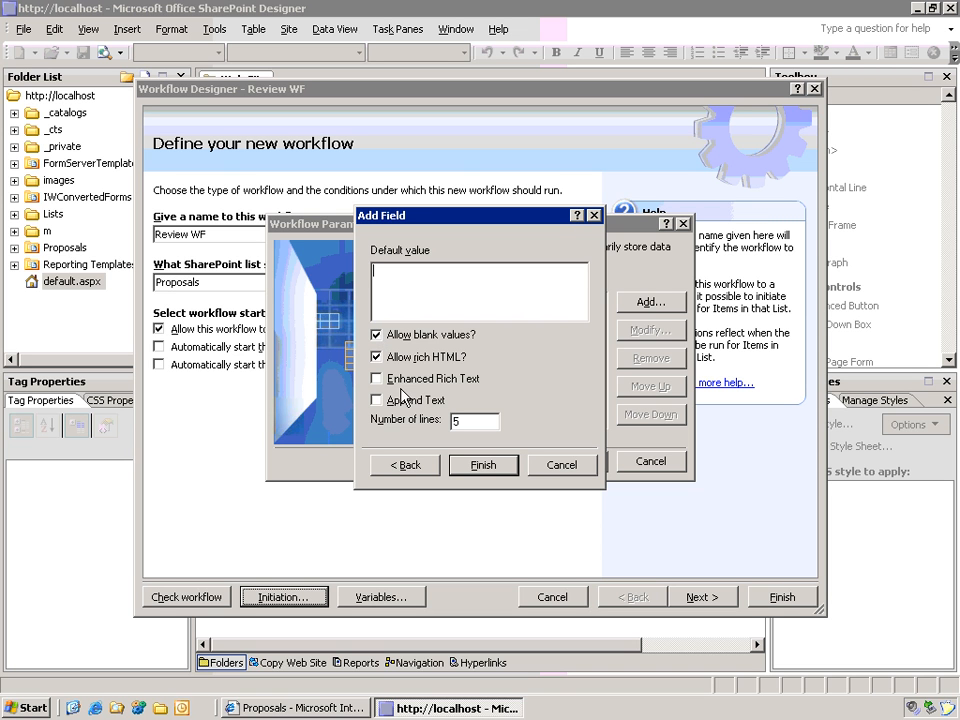
pyautogui.click(376, 378)
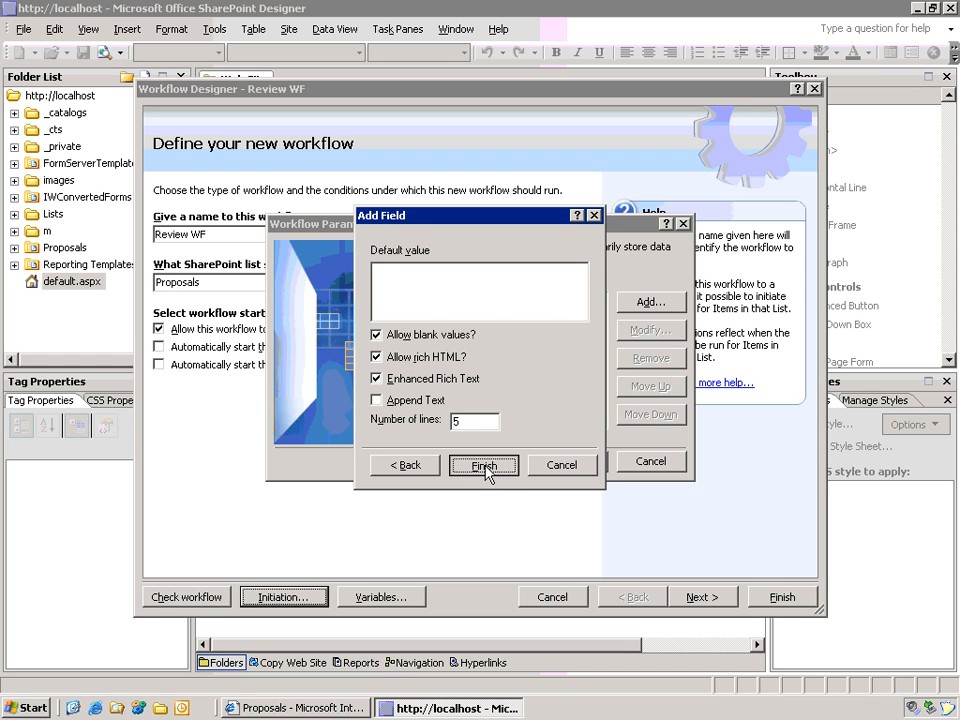
pyautogui.click(485, 467)
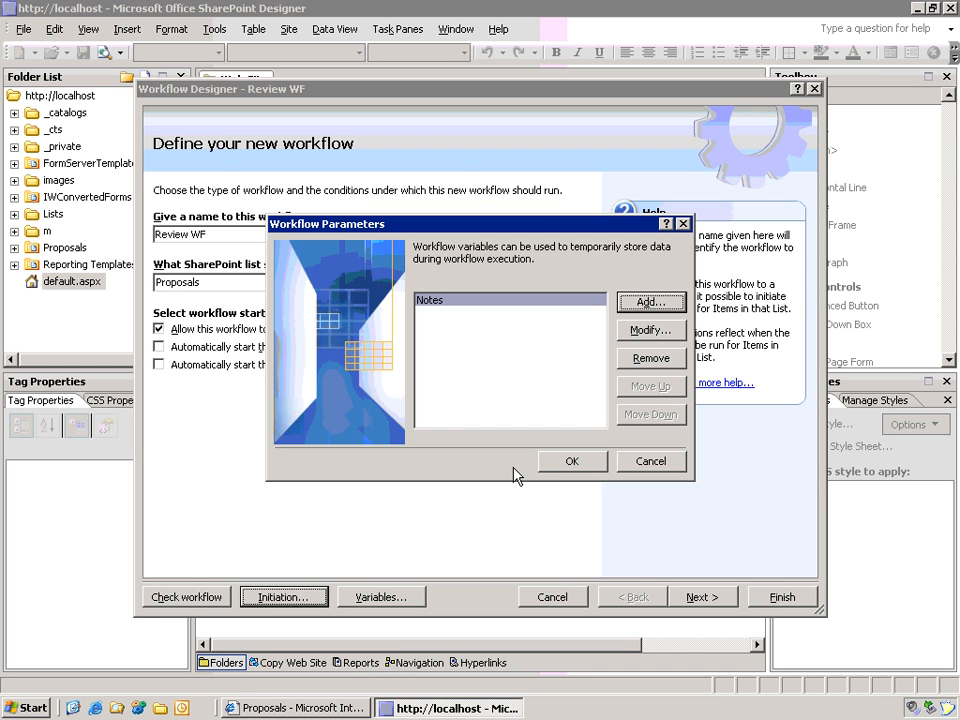
pyautogui.click(573, 465)
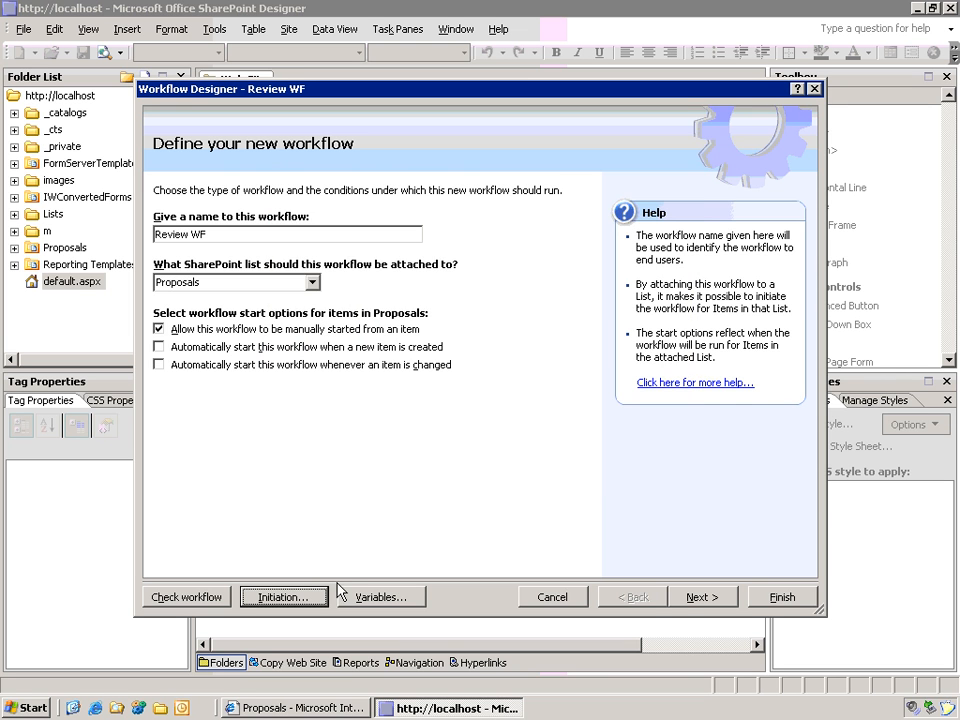
# Step: Go to the workflow step definition and rename Step 1 to Send Email
pyautogui.click(702, 598)
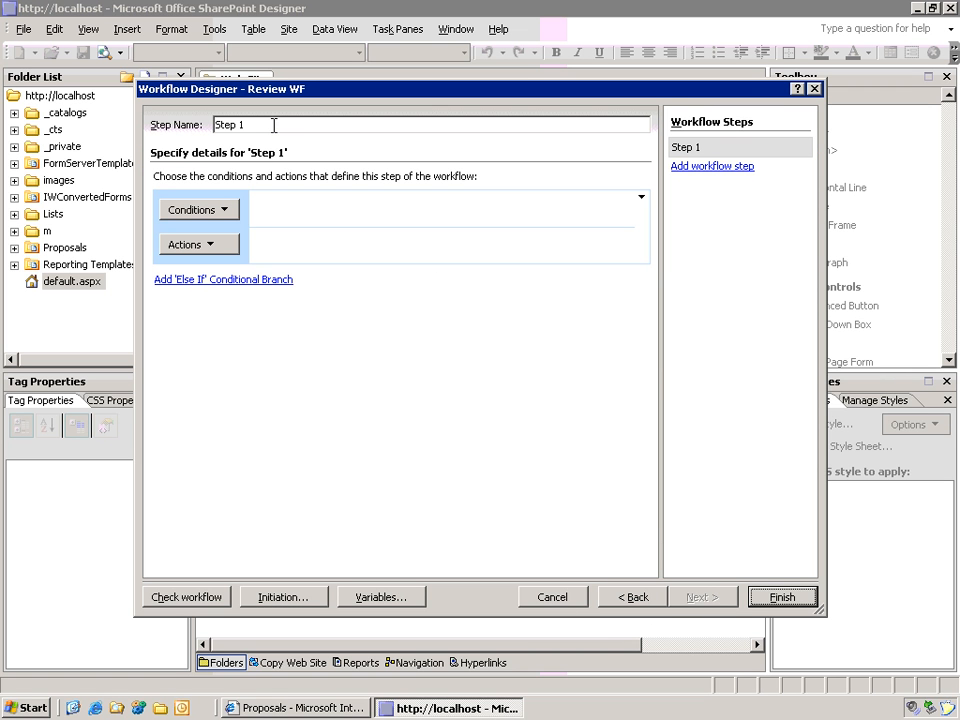
pyautogui.moveTo(274, 122); pyautogui.dragTo(197, 118)
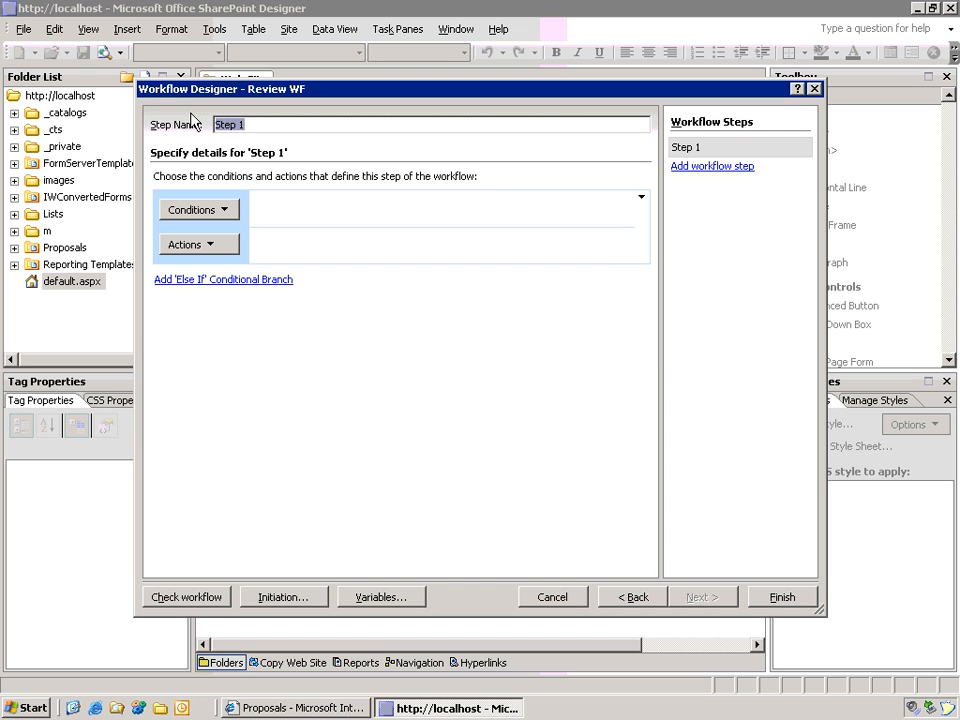
pyautogui.write('Send Email')
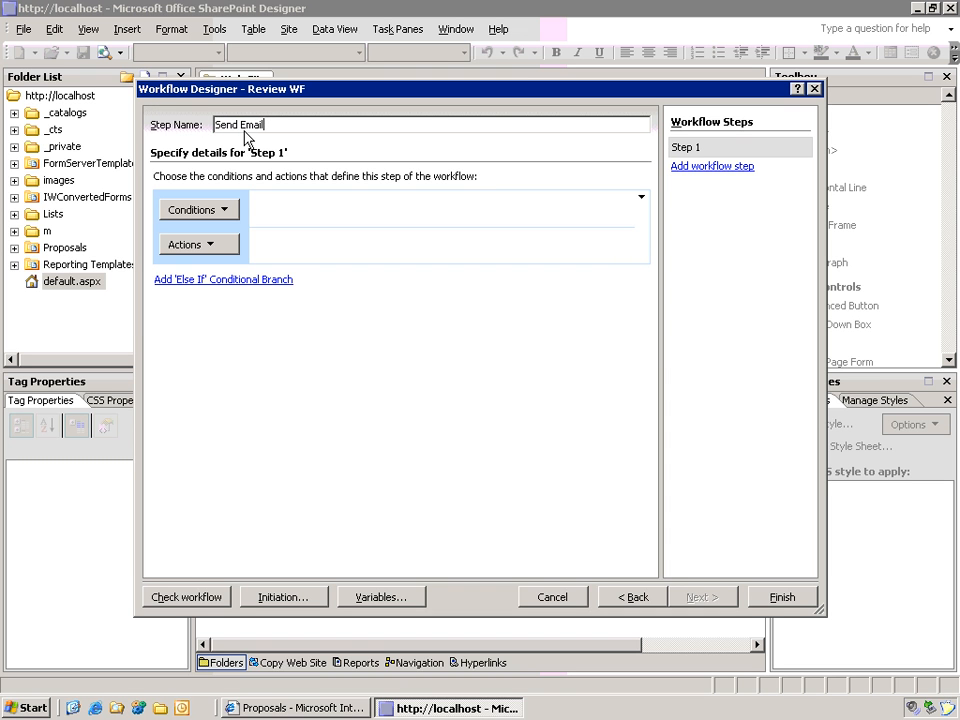
pyautogui.click(227, 212)
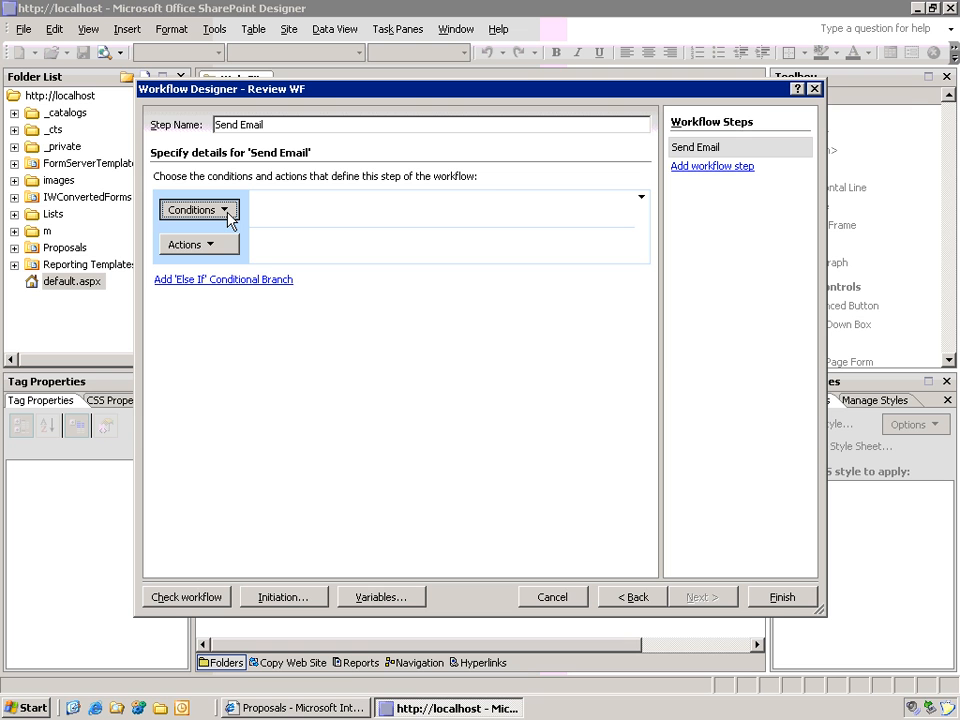
# Step: Add a custom condition so the step runs only if Category equals HR
pyautogui.click(229, 214)
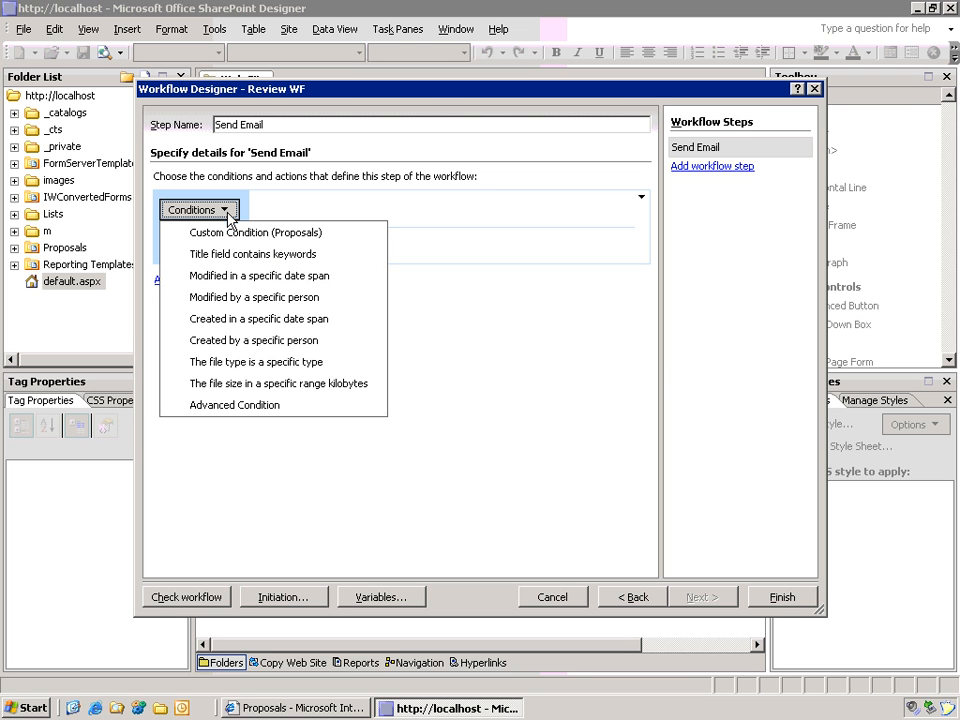
pyautogui.click(254, 233)
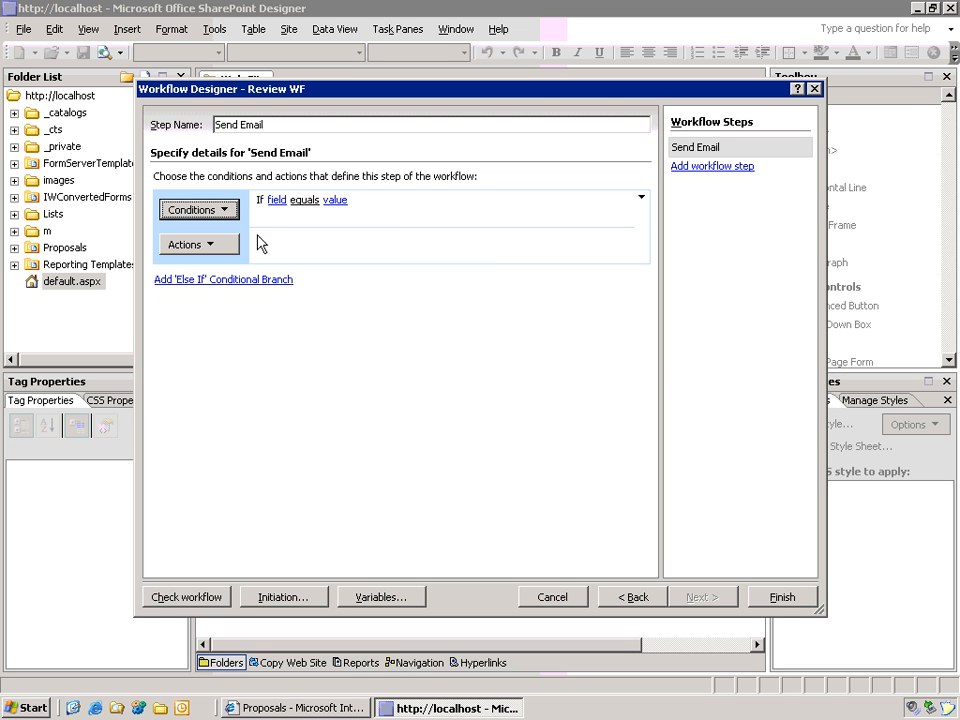
pyautogui.click(275, 201)
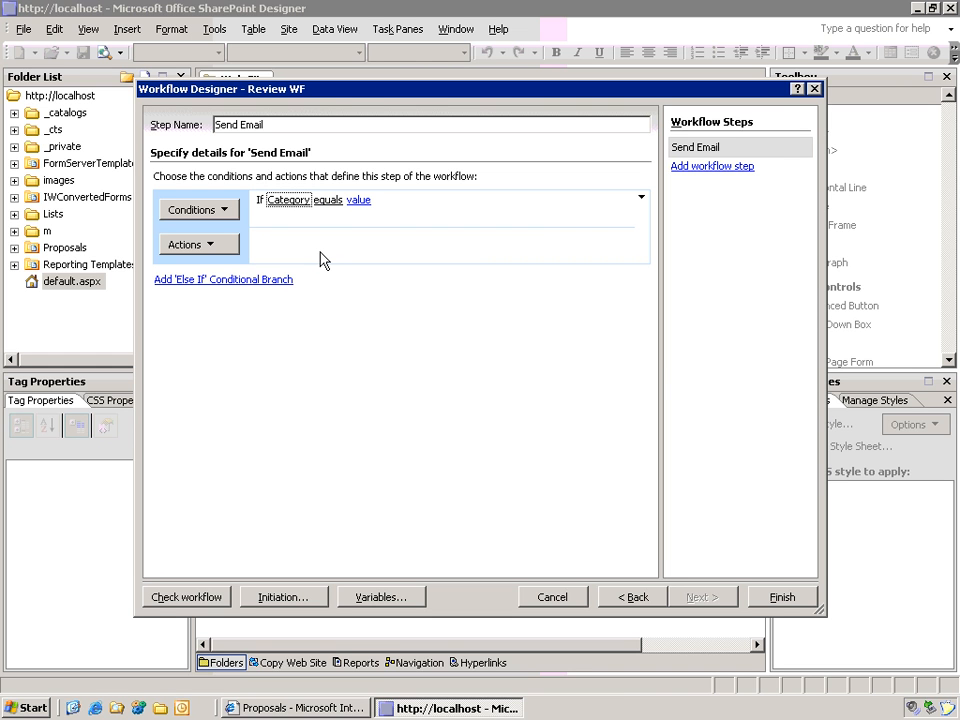
pyautogui.click(360, 201)
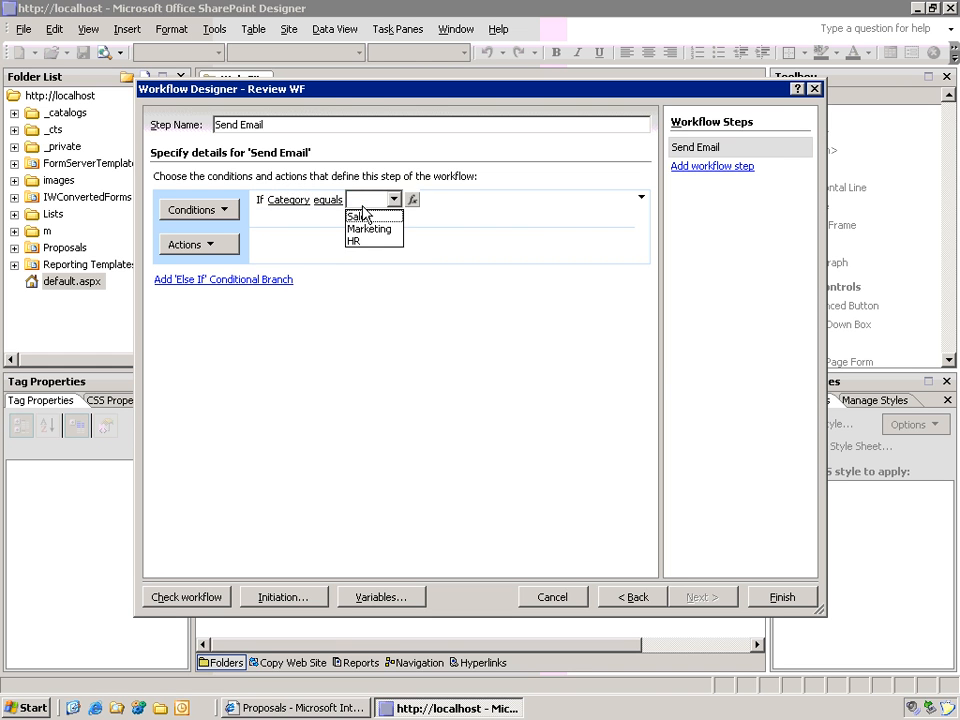
pyautogui.click(376, 241)
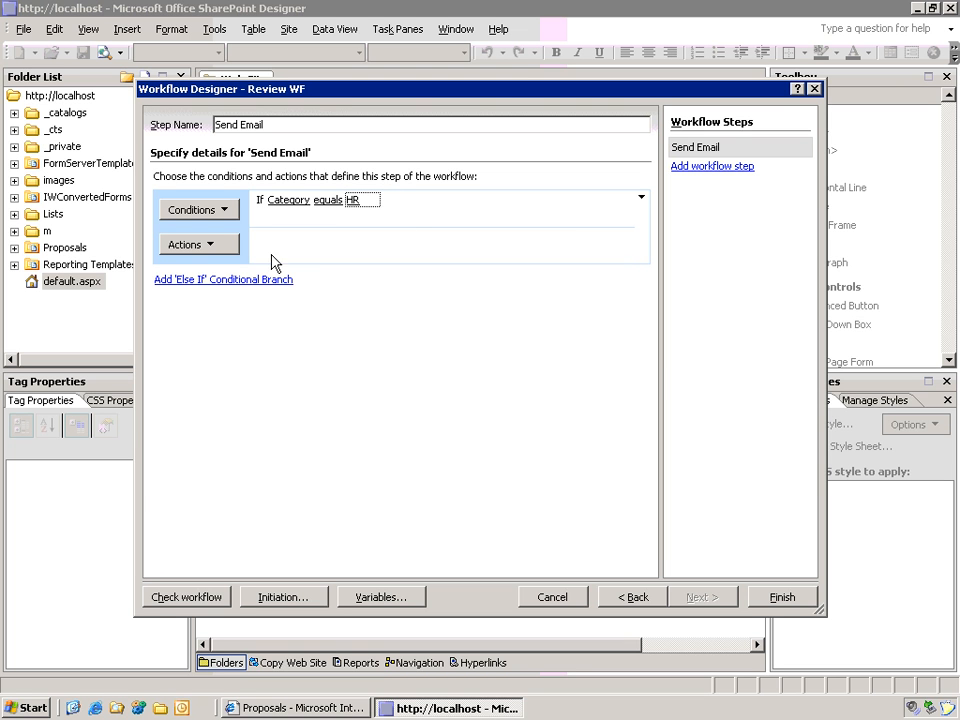
pyautogui.click(238, 250)
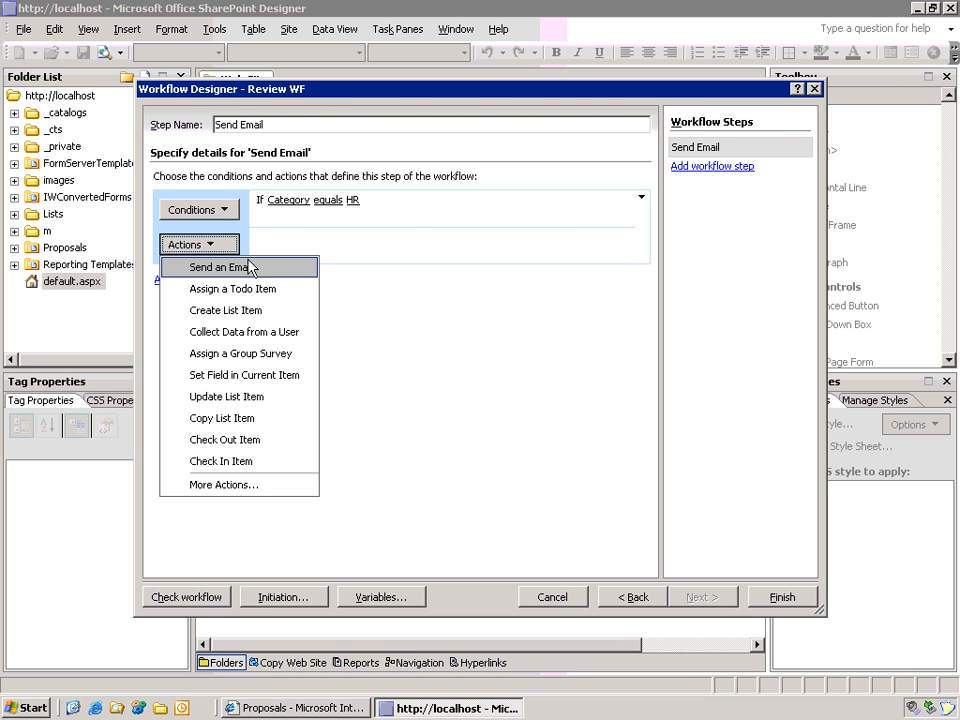
# Step: Add a Send an Email action to the reviewer's address with subject 'Reveiw Required'
pyautogui.click(250, 265)
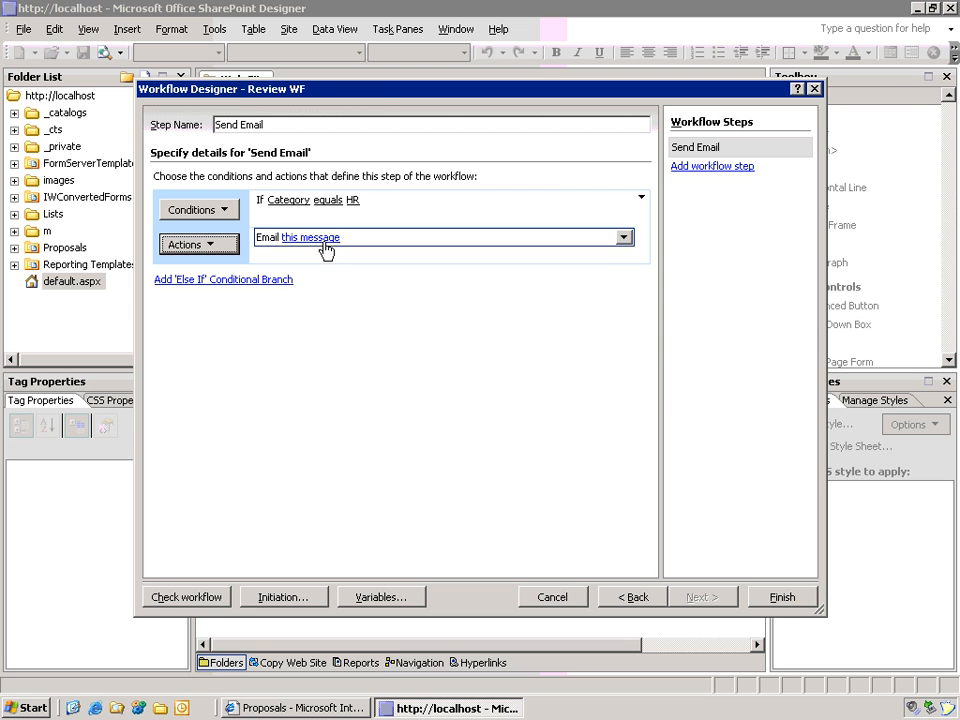
pyautogui.click(325, 240)
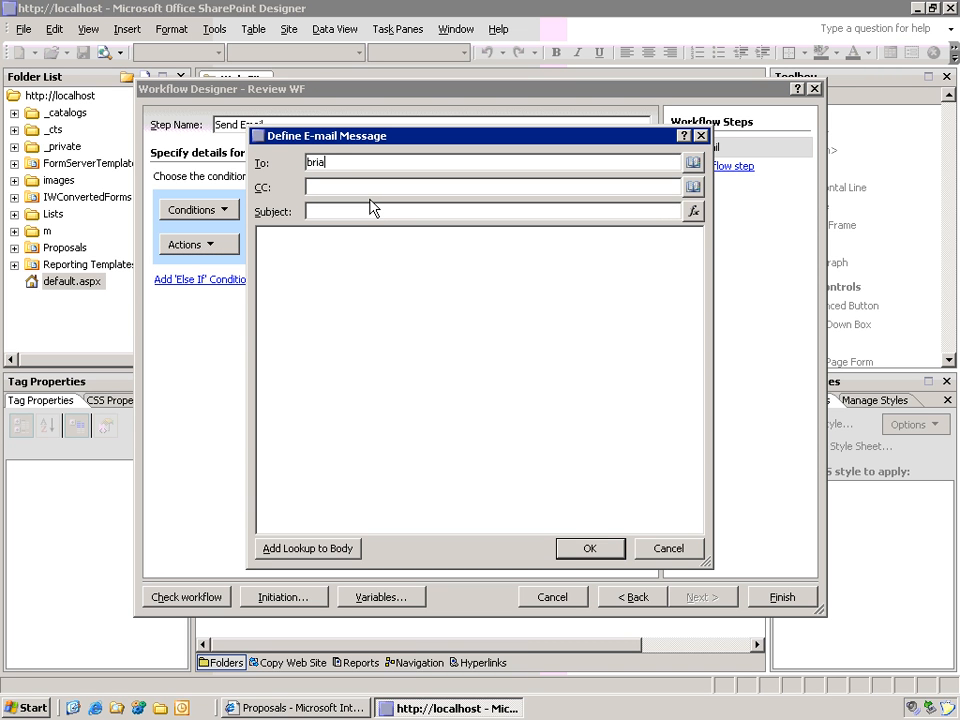
pyautogui.click(372, 210)
pyautogui.write('Reveiw')
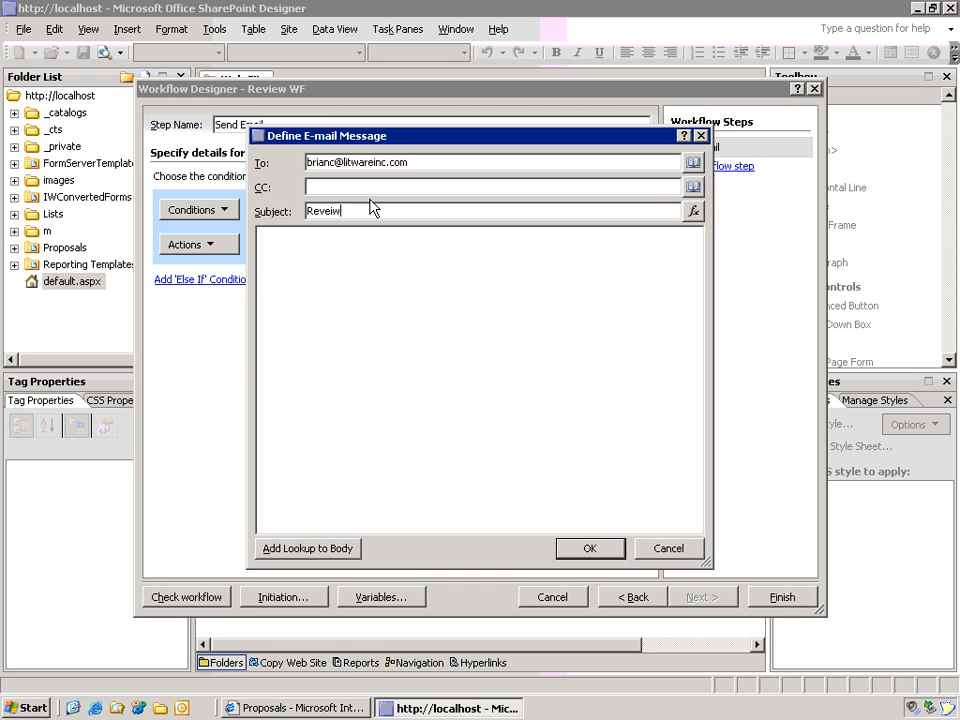
pyautogui.write(' Required')
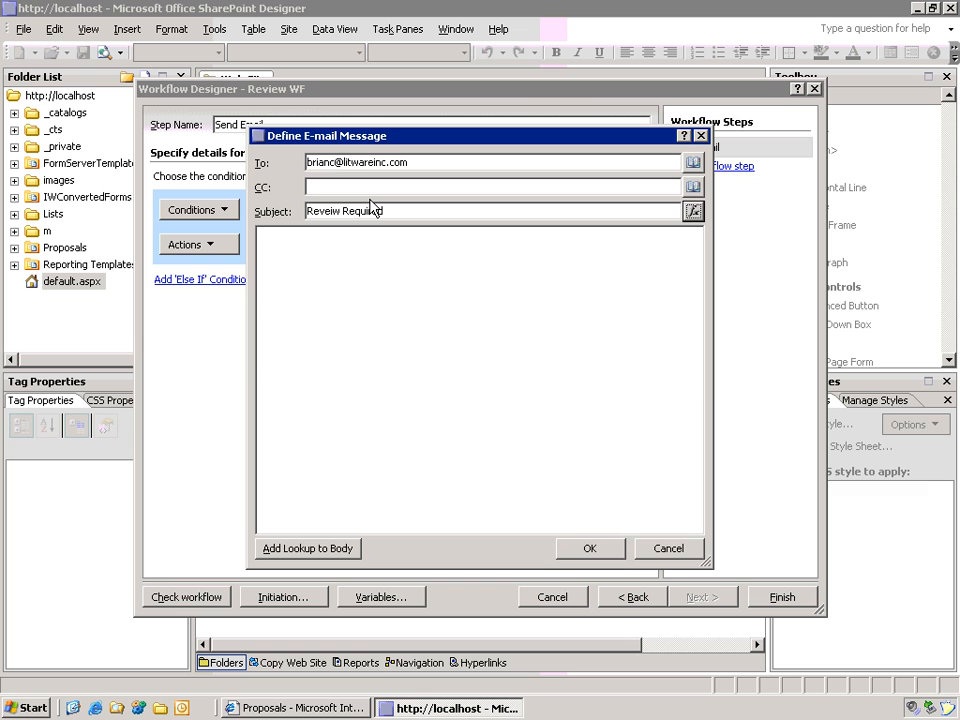
pyautogui.click(296, 242)
# Step: Begin the body with 'Please review' followed by a Current Item Name lookup
pyautogui.write('P')
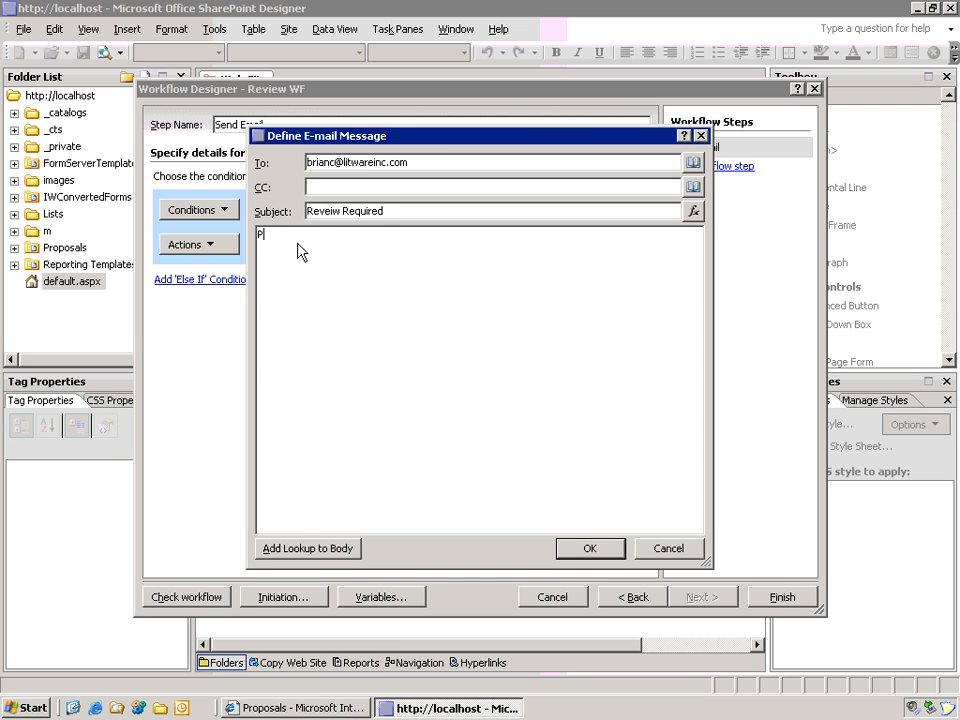
pyautogui.write('lease review')
pyautogui.click(334, 552)
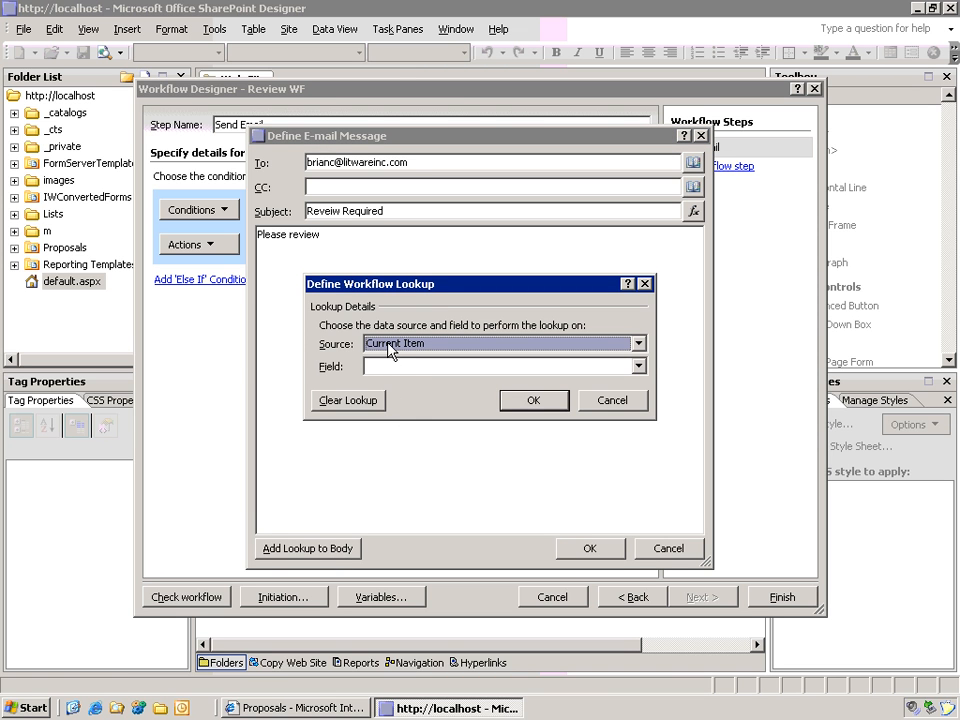
pyautogui.click(407, 367)
pyautogui.scroll(-1, 425, 400)
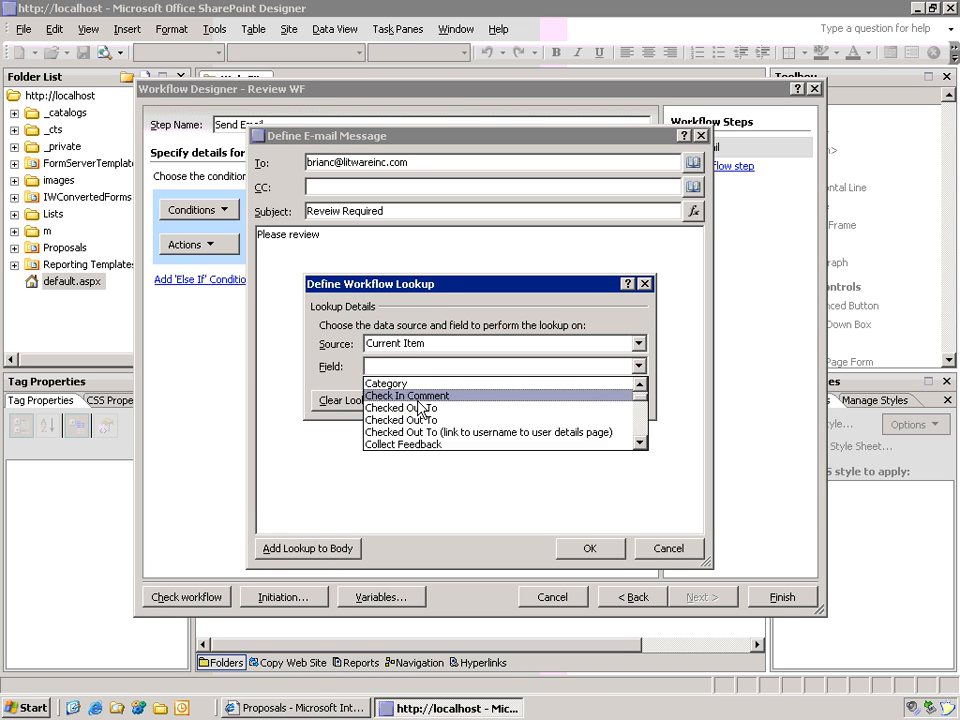
pyautogui.scroll(-3, 420, 405)
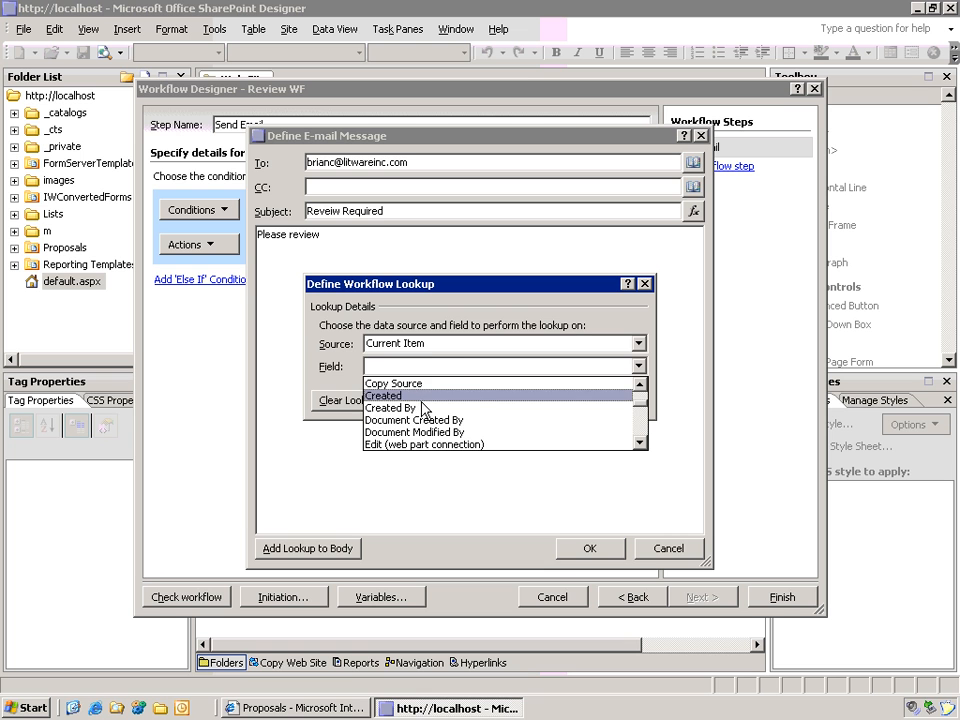
pyautogui.scroll(-3, 424, 409)
pyautogui.scroll(-2, 424, 409)
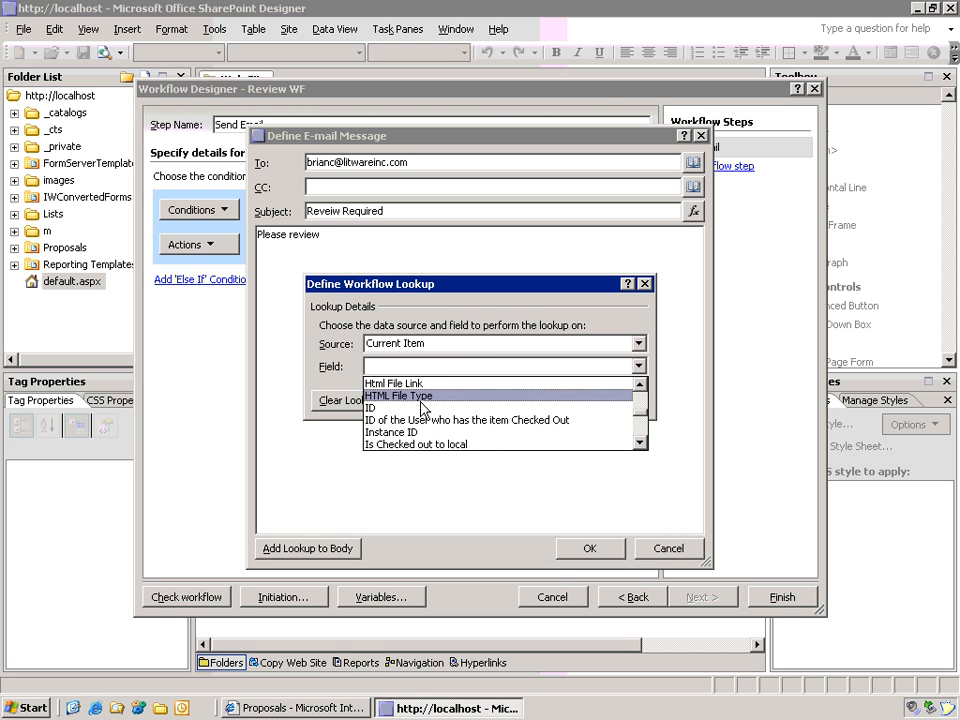
pyautogui.scroll(-2, 424, 408)
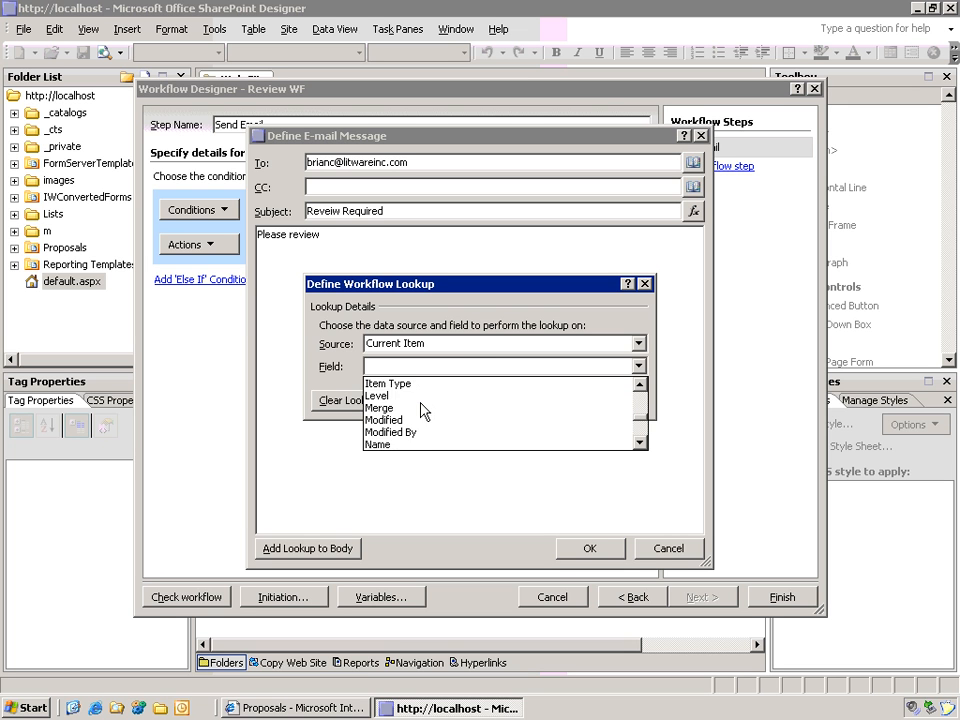
pyautogui.click(402, 446)
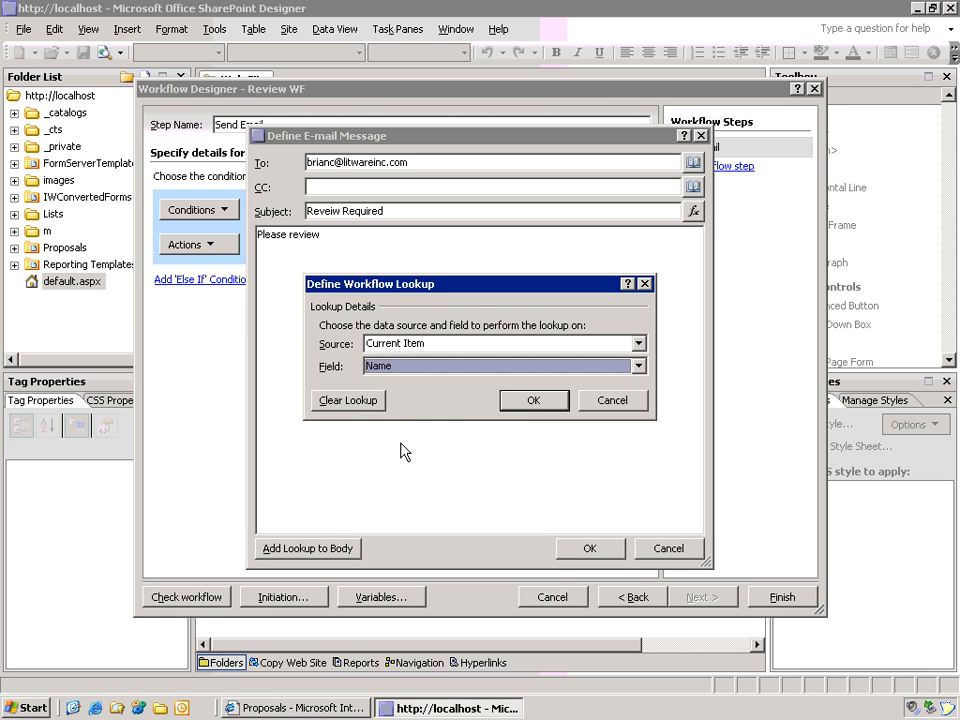
pyautogui.click(533, 401)
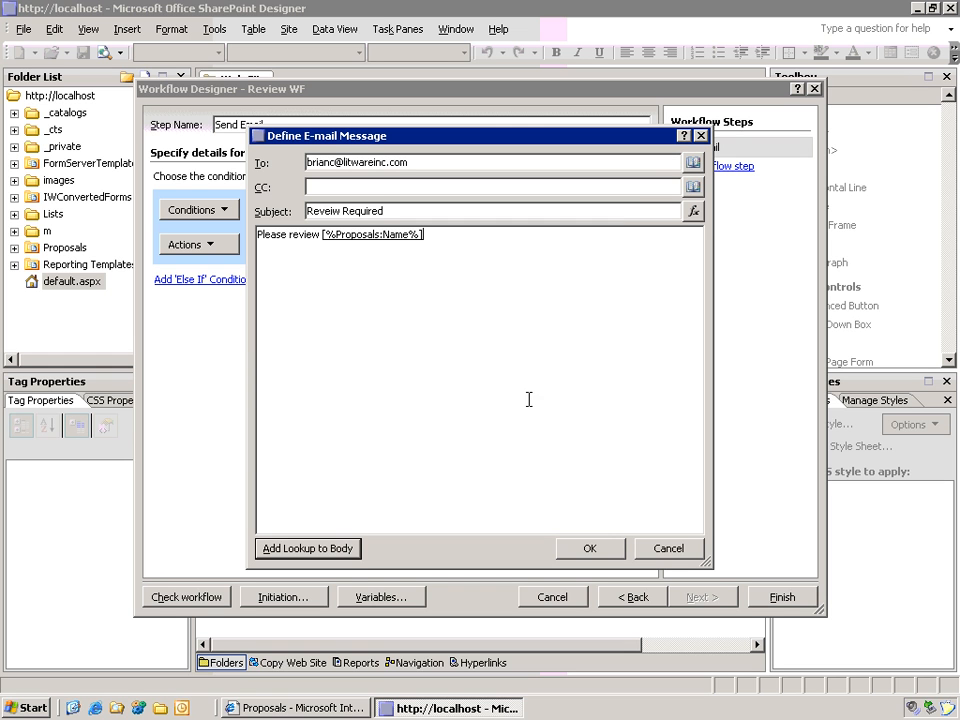
# Step: Append 'in the propsal library' and a new 'Notes:' line to the body
pyautogui.click(320, 245)
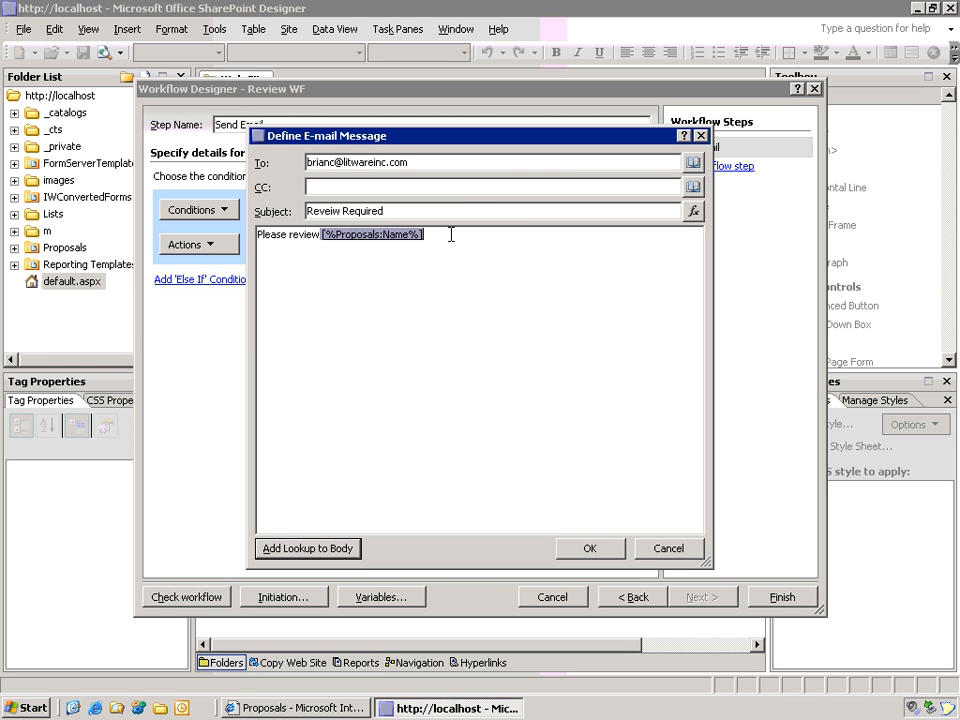
pyautogui.click(531, 258)
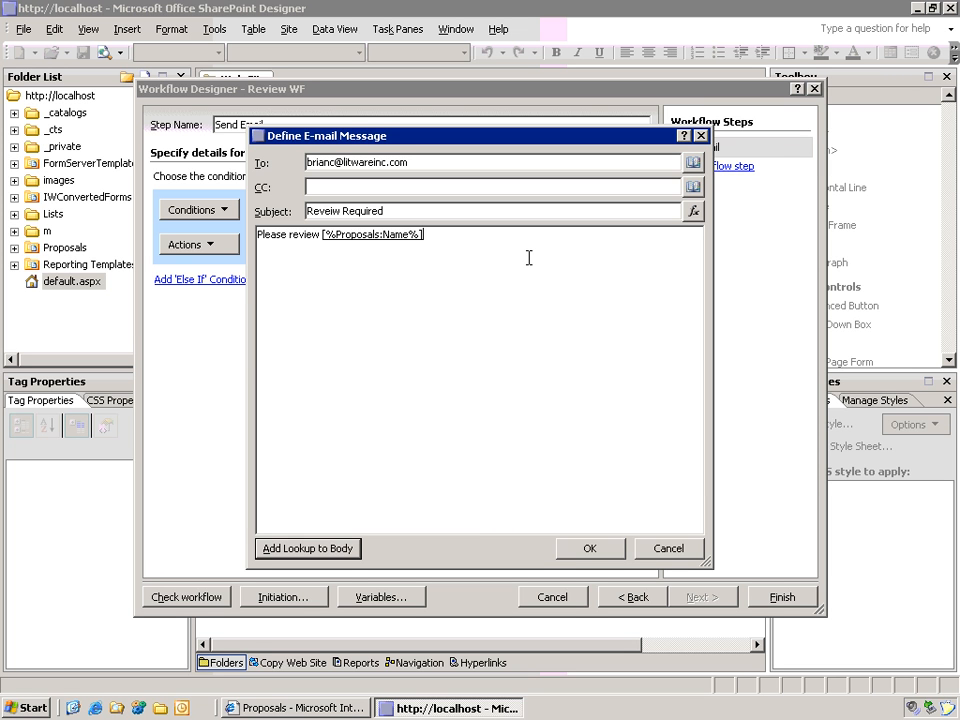
pyautogui.write('in the propsal library')
pyautogui.press('Return')
pyautogui.write('Notes')
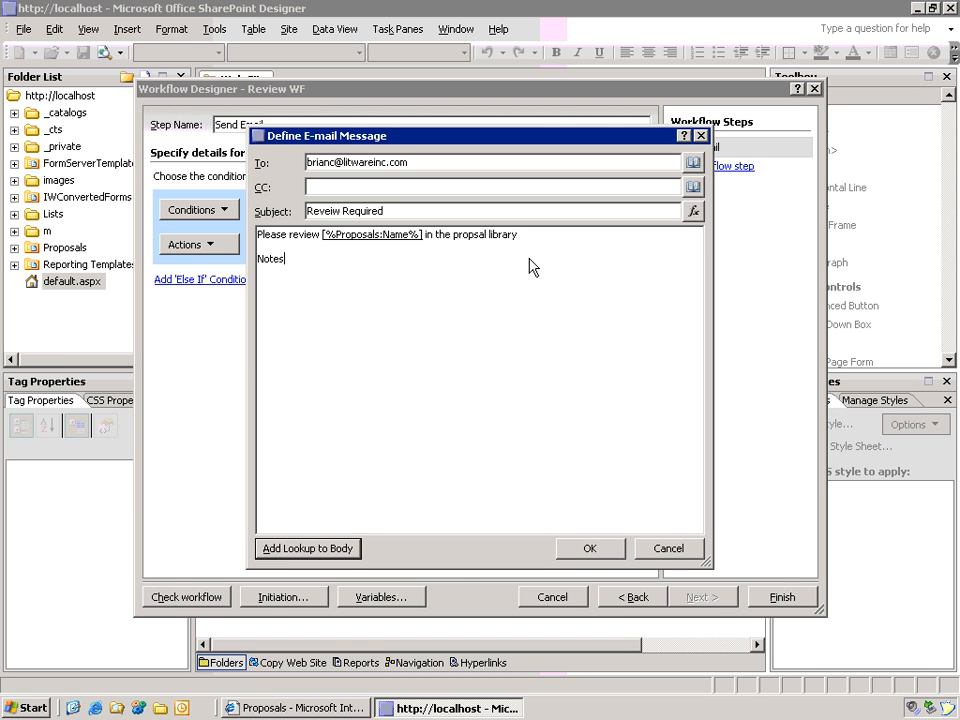
pyautogui.write(':')
# Step: Add the Workflow Data 'Initiation: Notes' lookup after Notes: and save the e-mail action
pyautogui.click(335, 550)
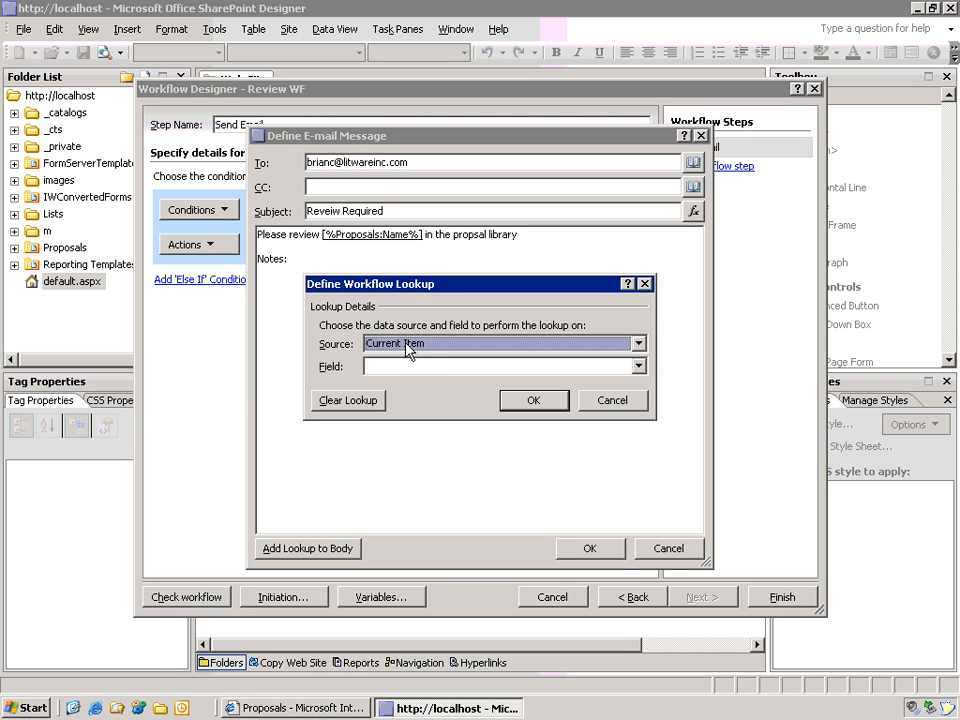
pyautogui.click(638, 343)
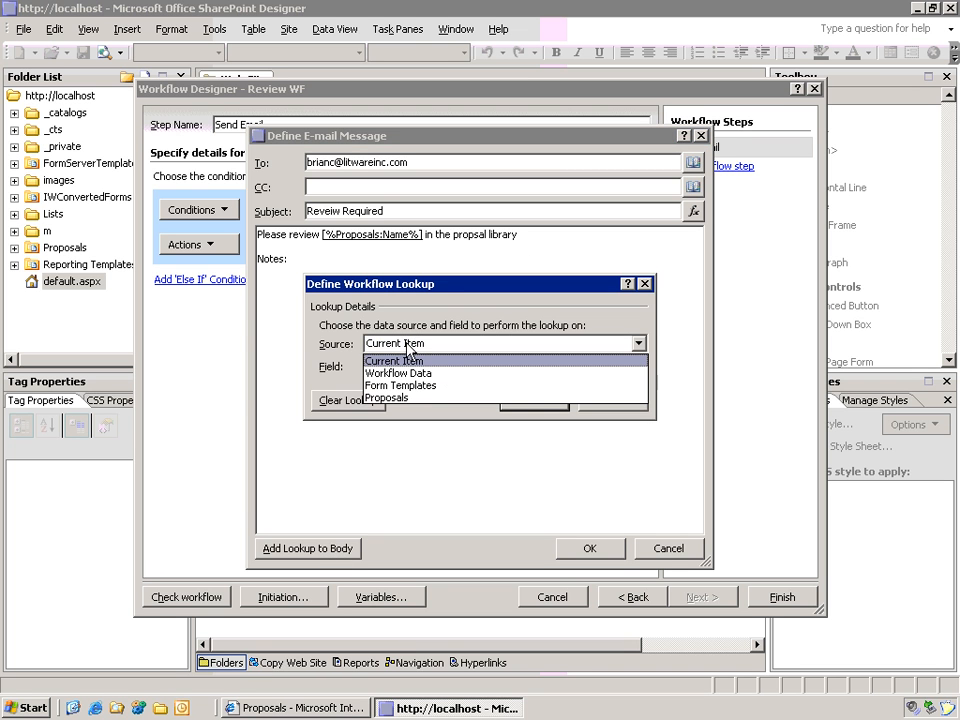
pyautogui.click(446, 374)
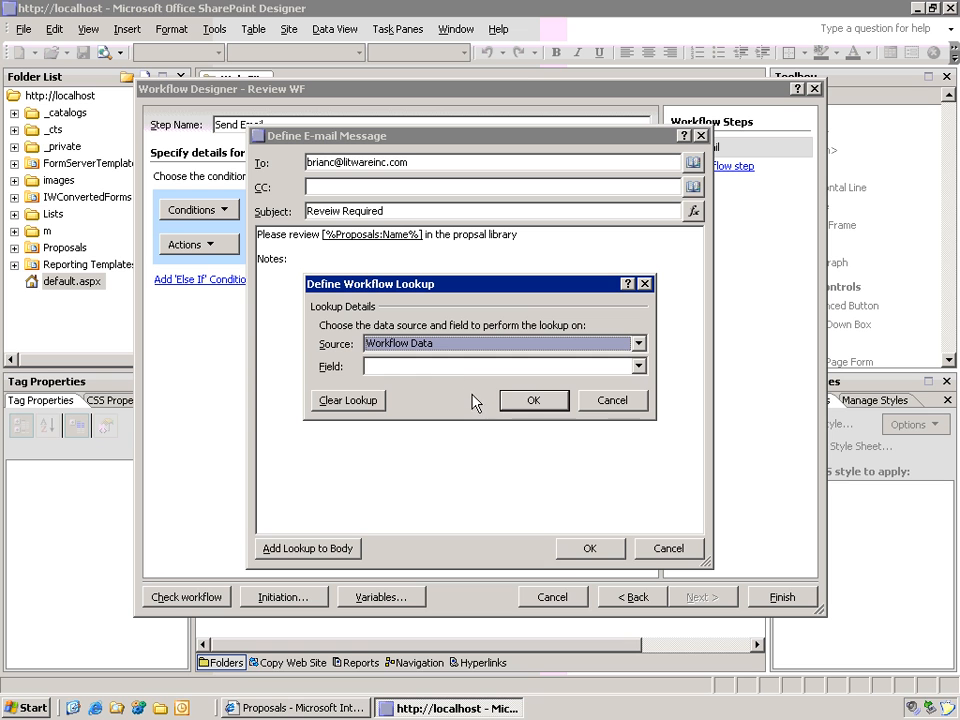
pyautogui.click(445, 367)
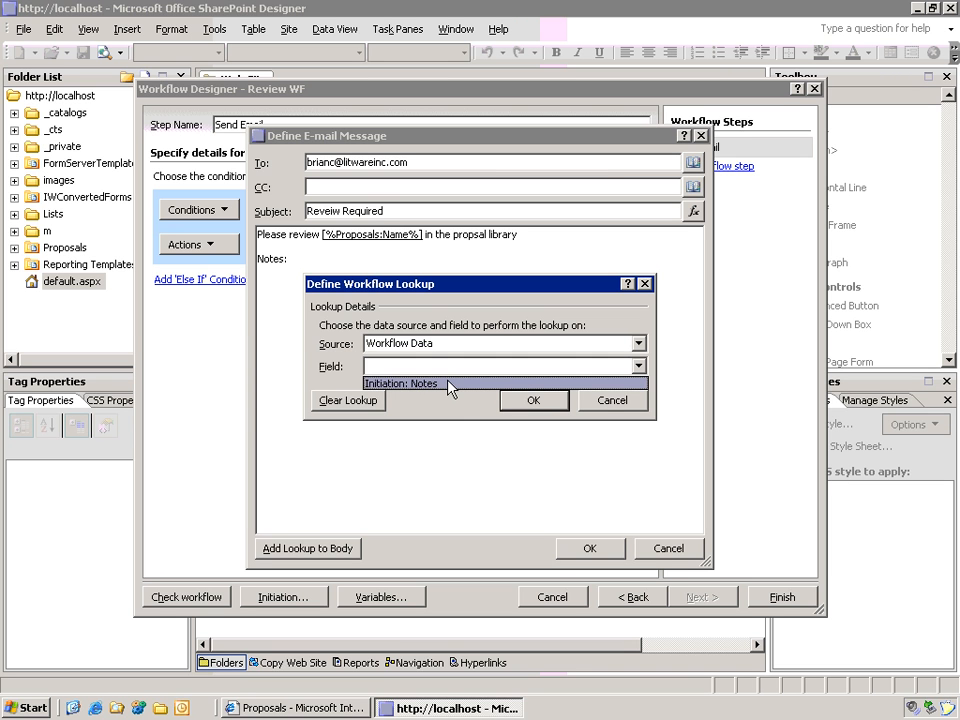
pyautogui.click(449, 384)
pyautogui.click(535, 401)
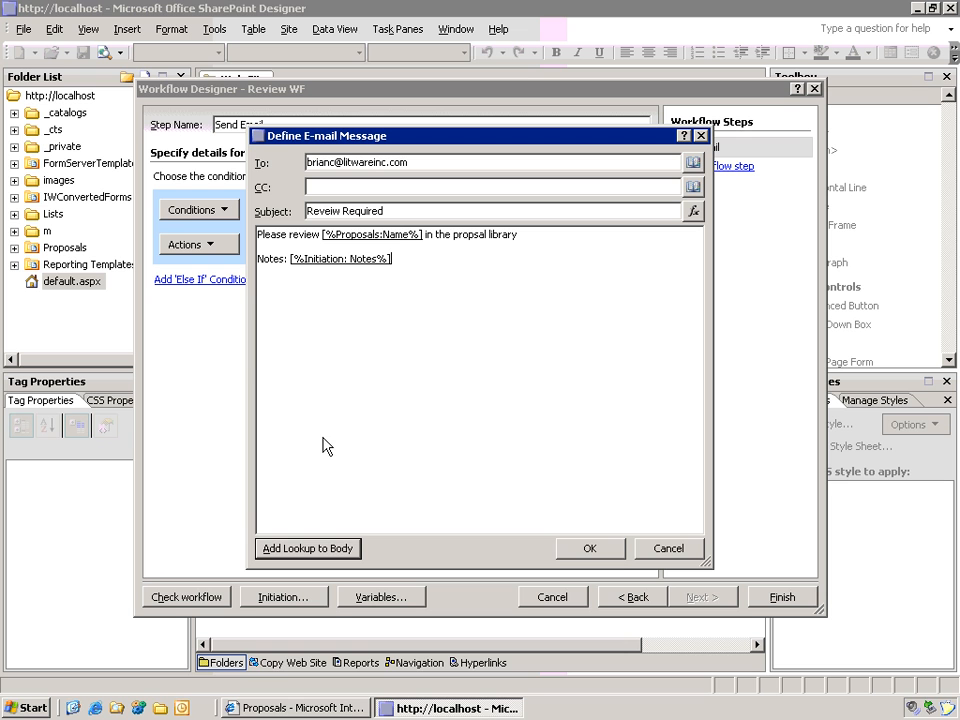
pyautogui.click(606, 553)
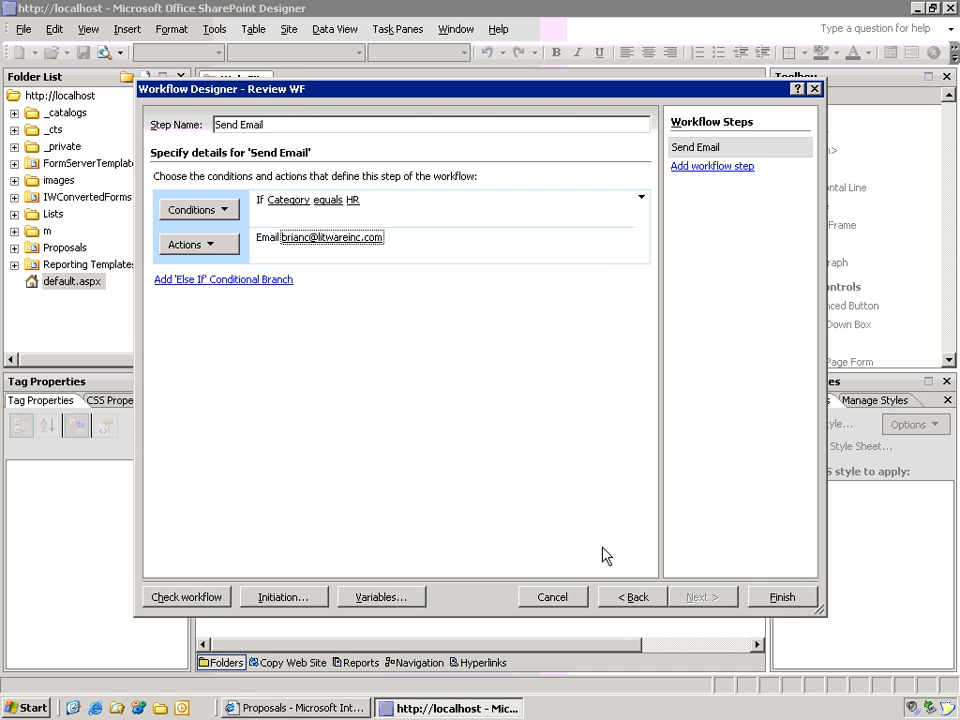
pyautogui.click(232, 283)
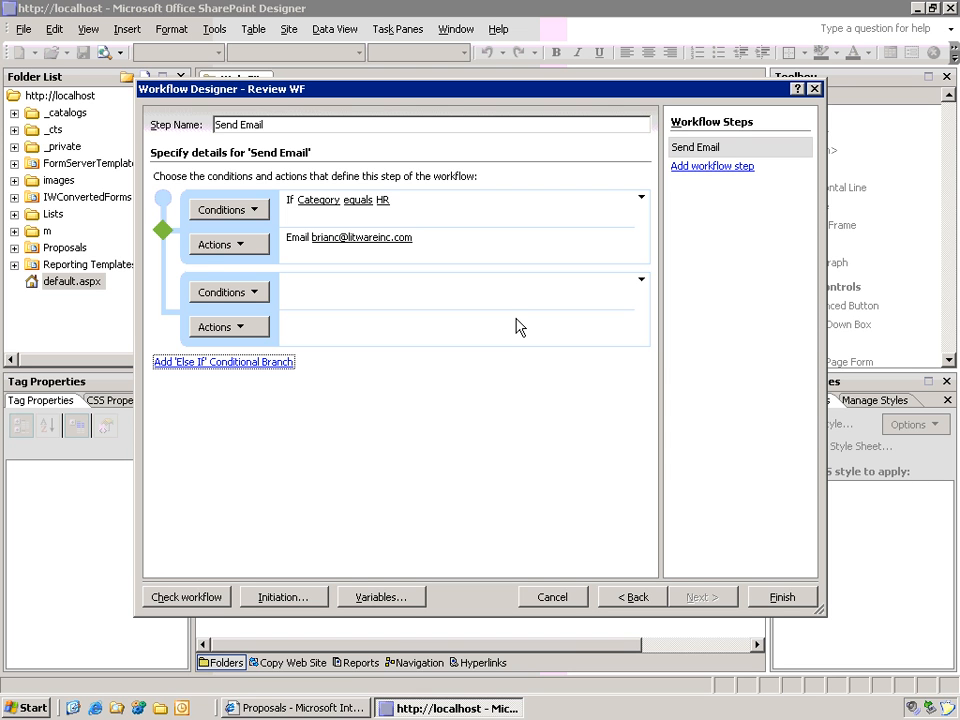
pyautogui.click(641, 280)
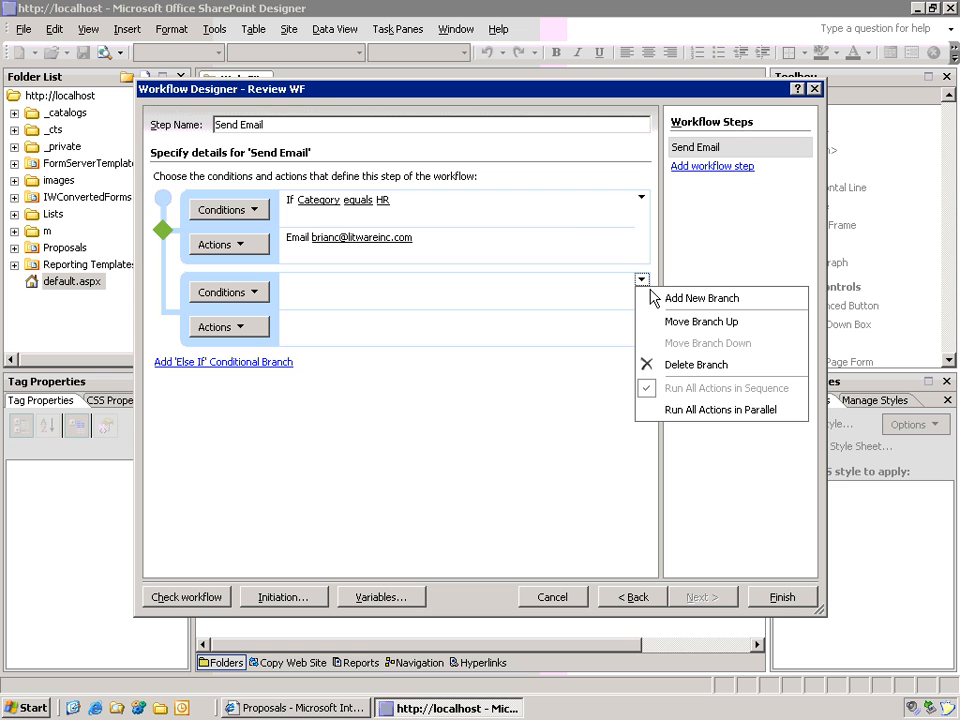
pyautogui.click(650, 364)
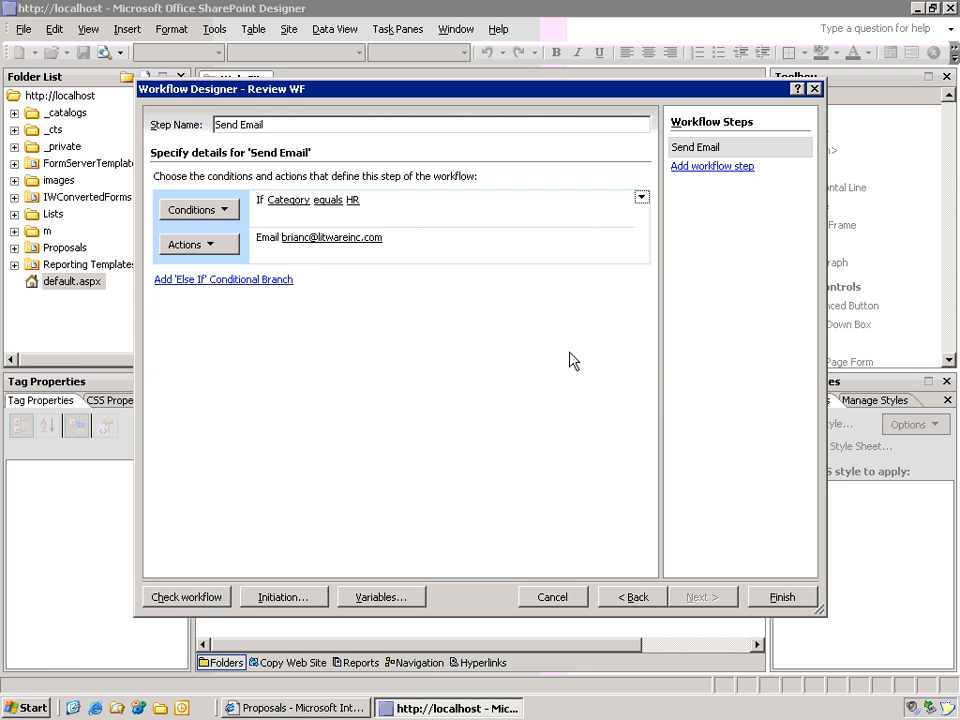
# Step: Finish the Review WF workflow and list its files under Workflows in the Folder List
pyautogui.click(786, 600)
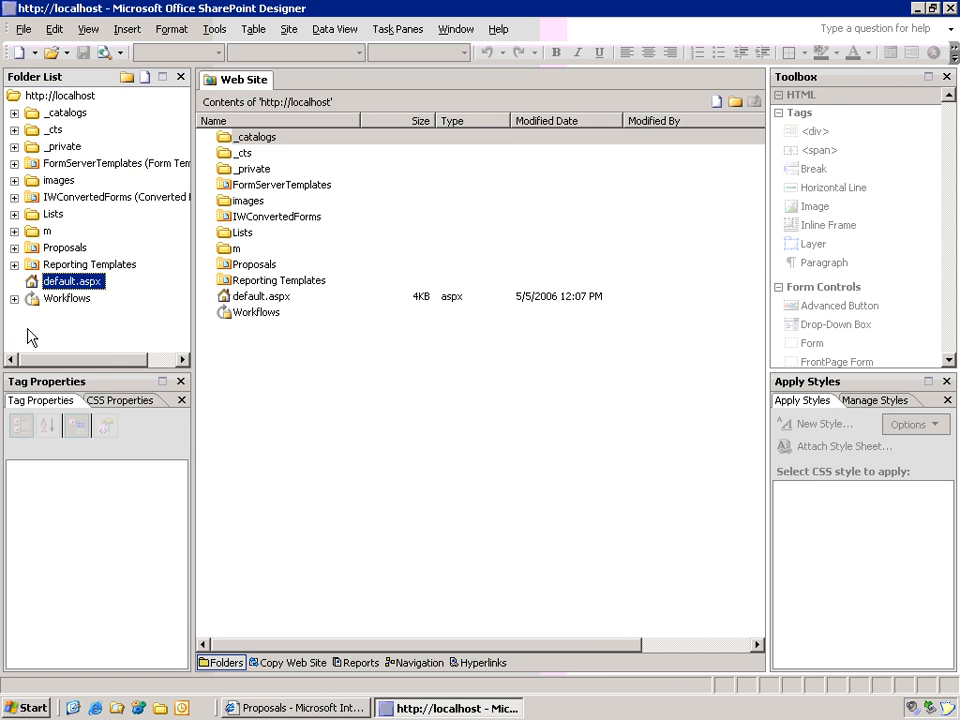
pyautogui.click(14, 298)
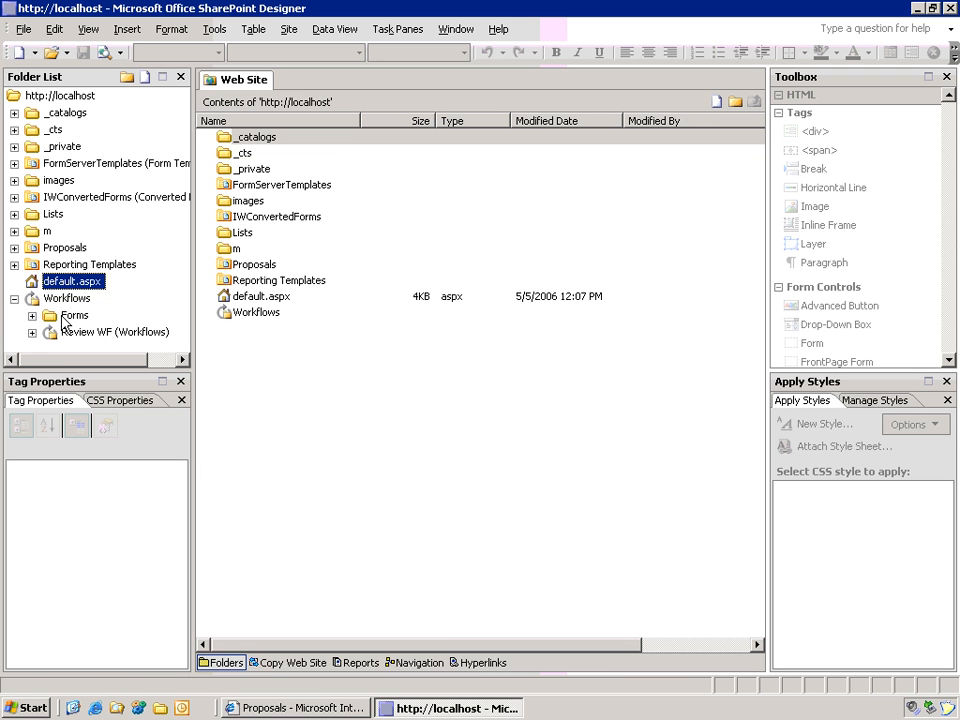
pyautogui.click(61, 300)
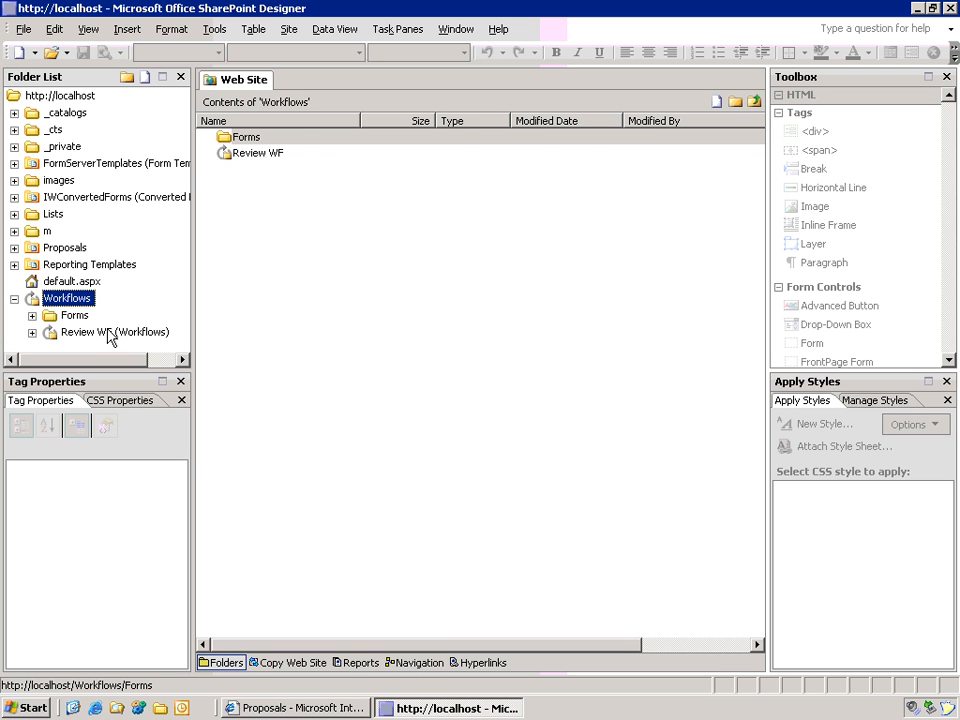
pyautogui.click(97, 332)
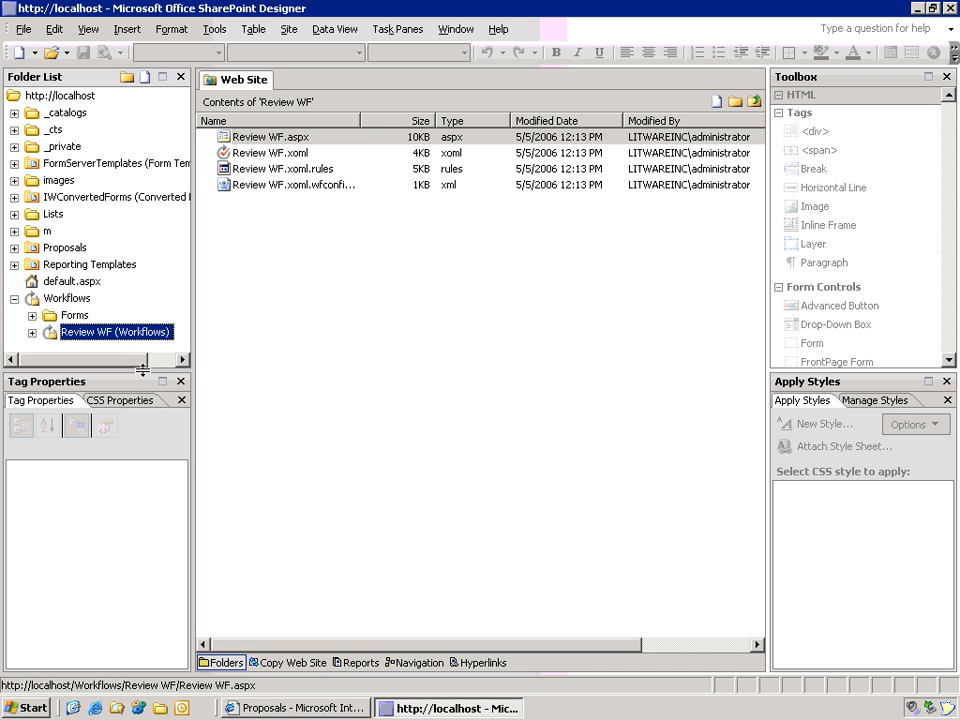
# Step: Enlarge the folder pane and Name column, then inspect Review WF.xoml and Review WF.aspx
pyautogui.moveTo(142, 380); pyautogui.dragTo(142, 409)
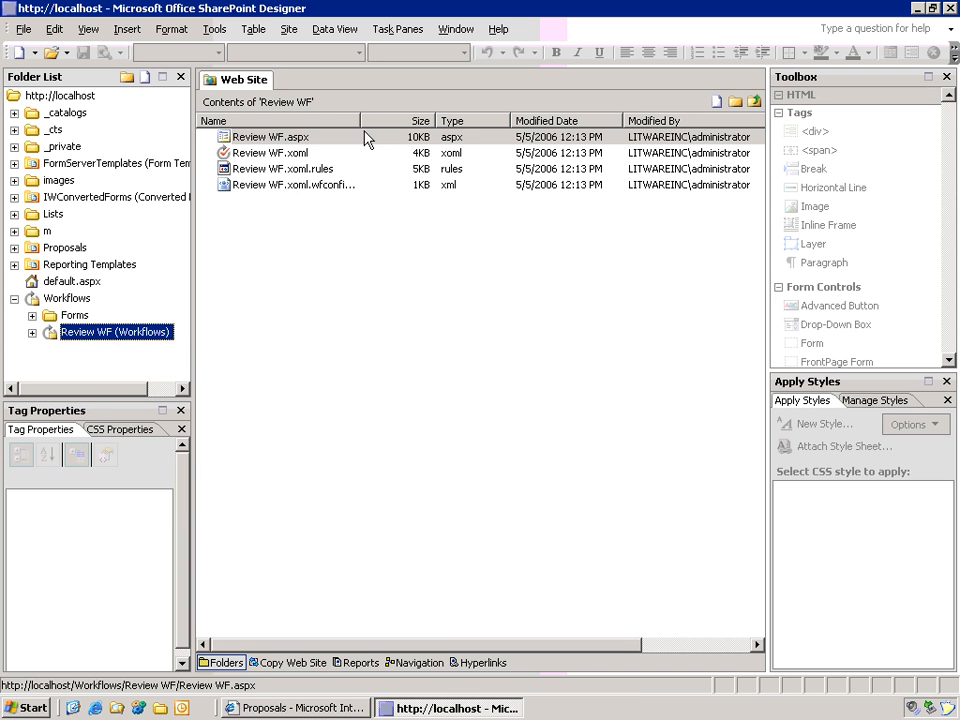
pyautogui.moveTo(362, 124); pyautogui.dragTo(440, 139)
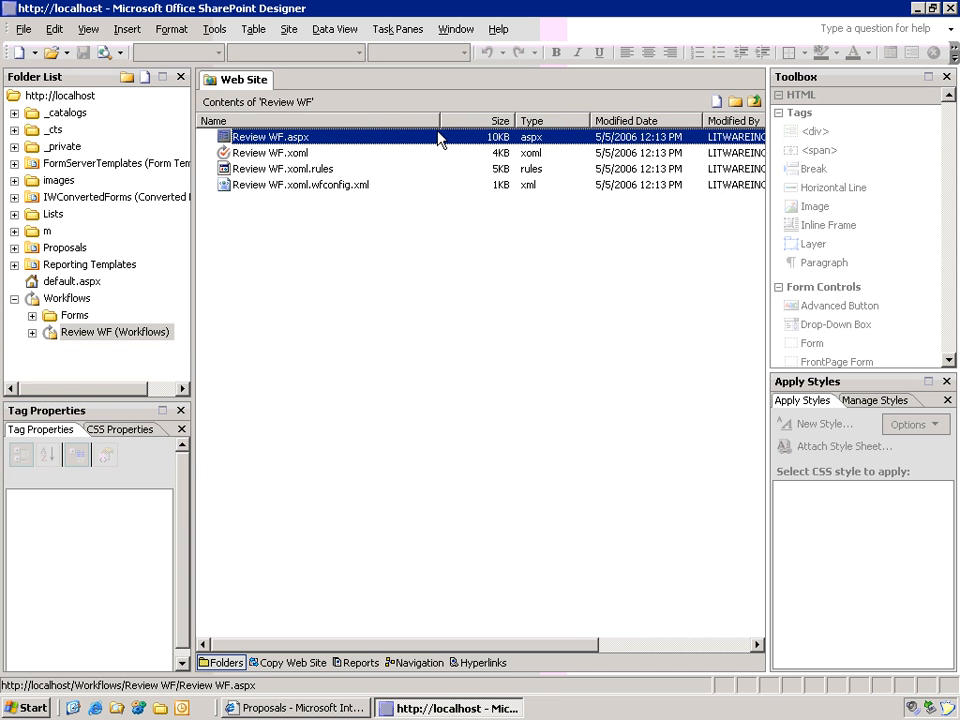
pyautogui.click(270, 153)
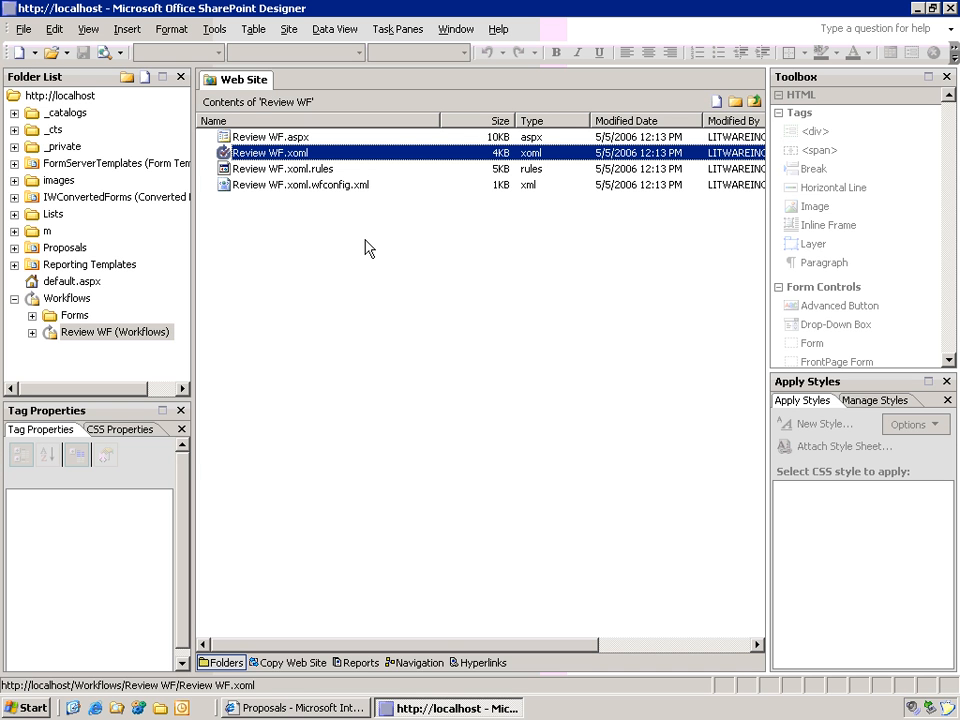
pyautogui.click(260, 137)
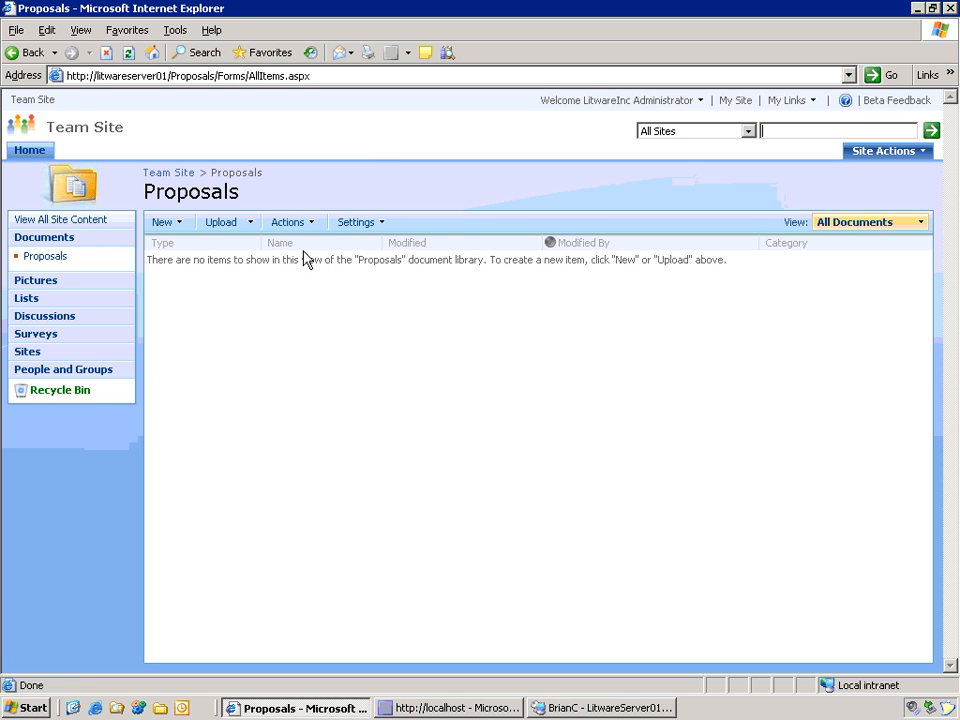
# Step: Upload Prop101.docx to the Proposals library
pyautogui.click(228, 228)
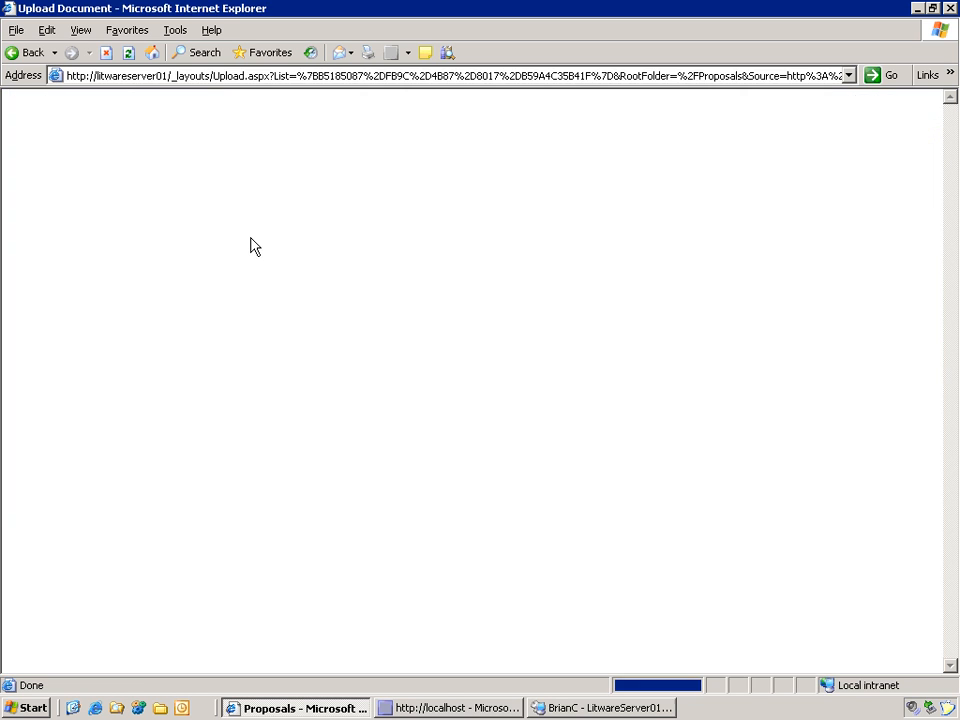
pyautogui.click(821, 266)
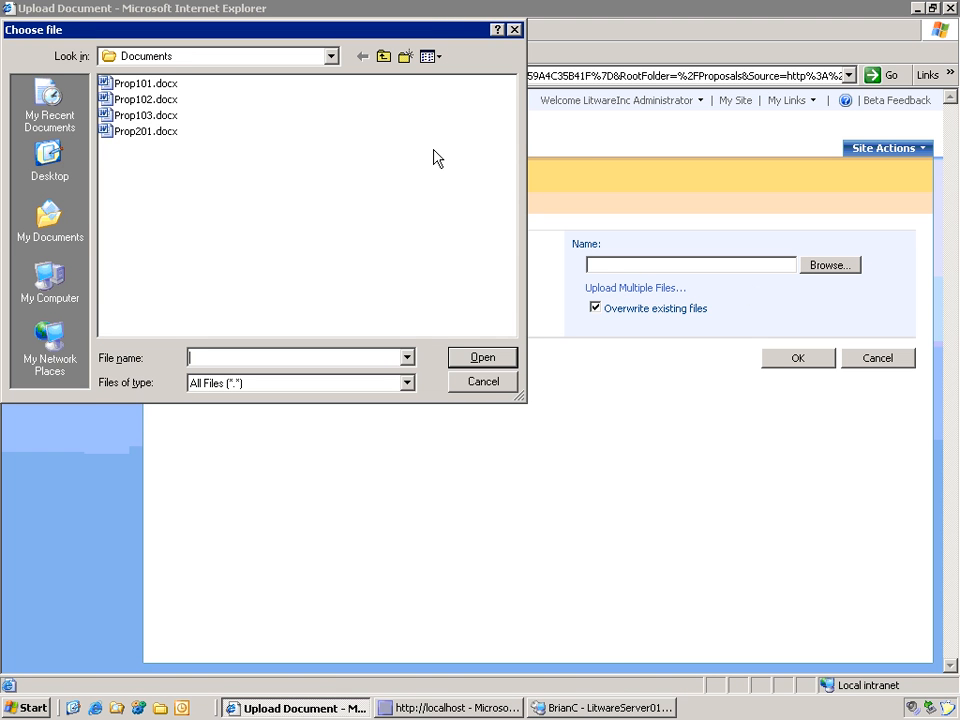
pyautogui.click(121, 86)
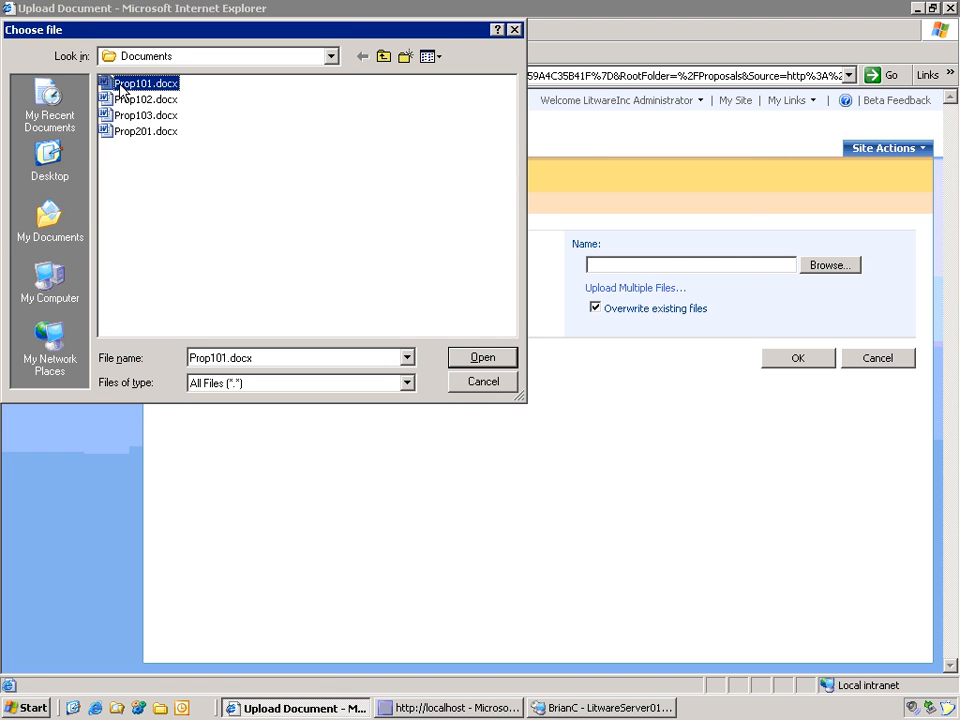
pyautogui.click(495, 360)
pyautogui.click(798, 362)
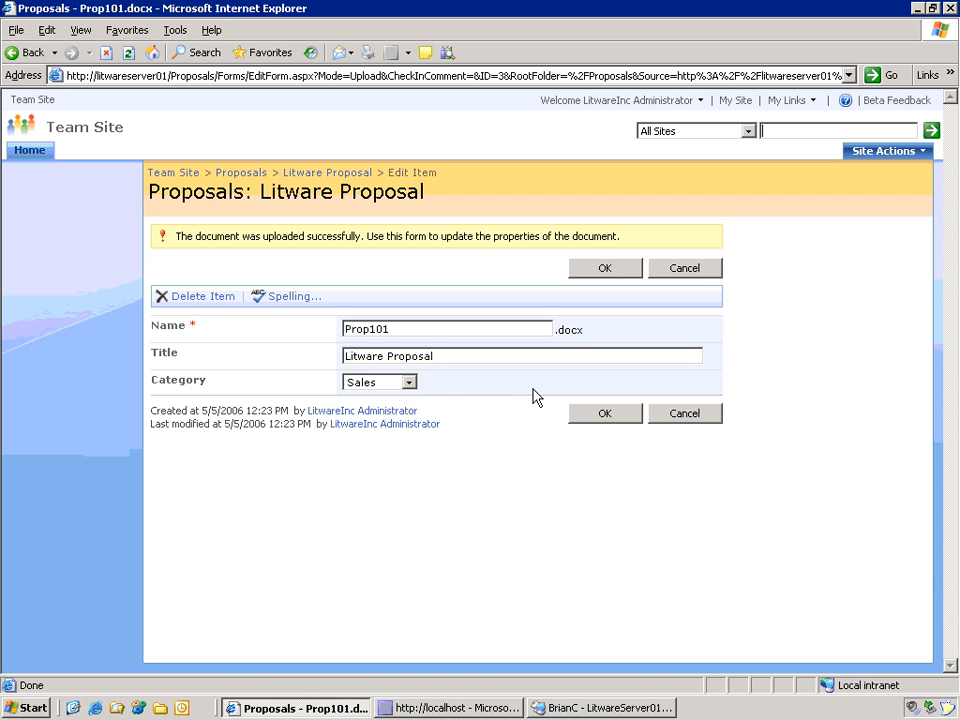
# Step: Set Prop101's Category to Marketing and save its properties
pyautogui.click(409, 382)
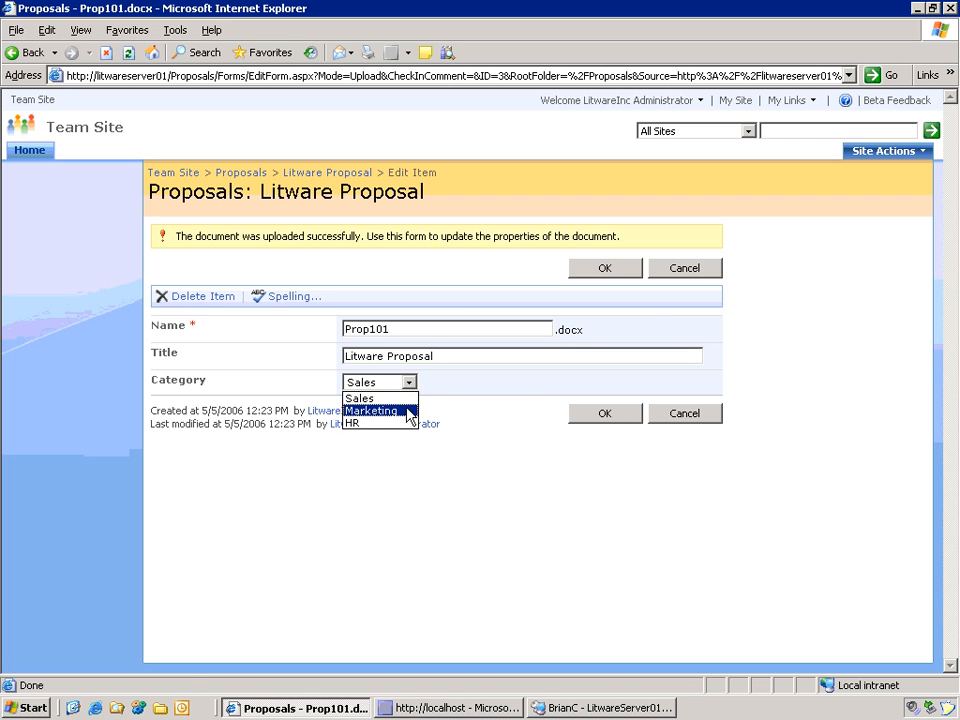
pyautogui.click(390, 407)
pyautogui.click(604, 413)
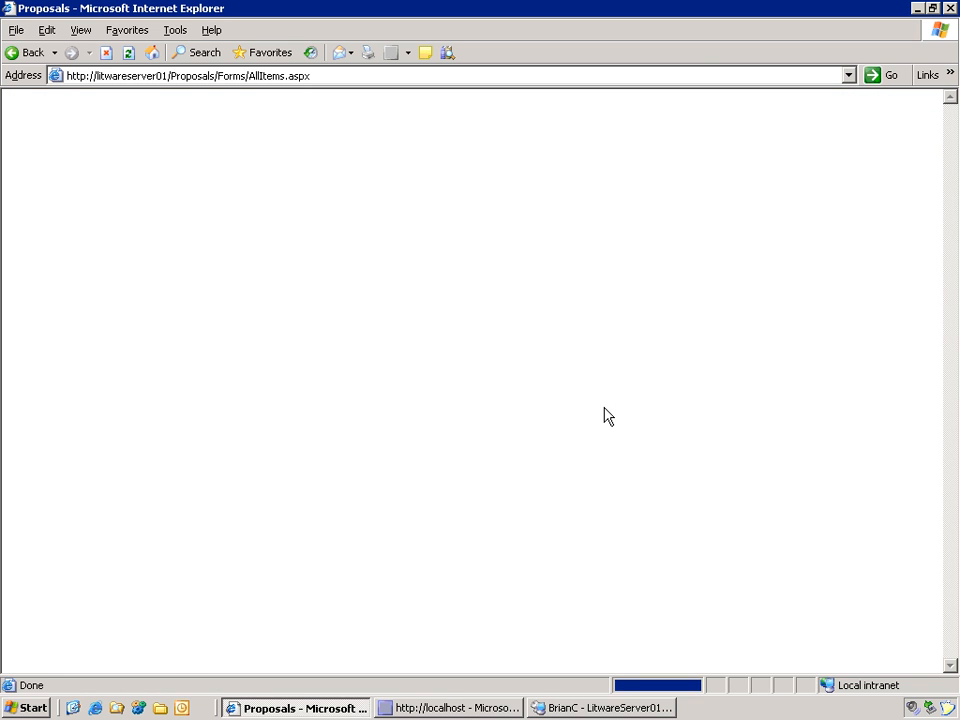
# Step: Upload Prop102.docx to the Proposals library
pyautogui.click(215, 225)
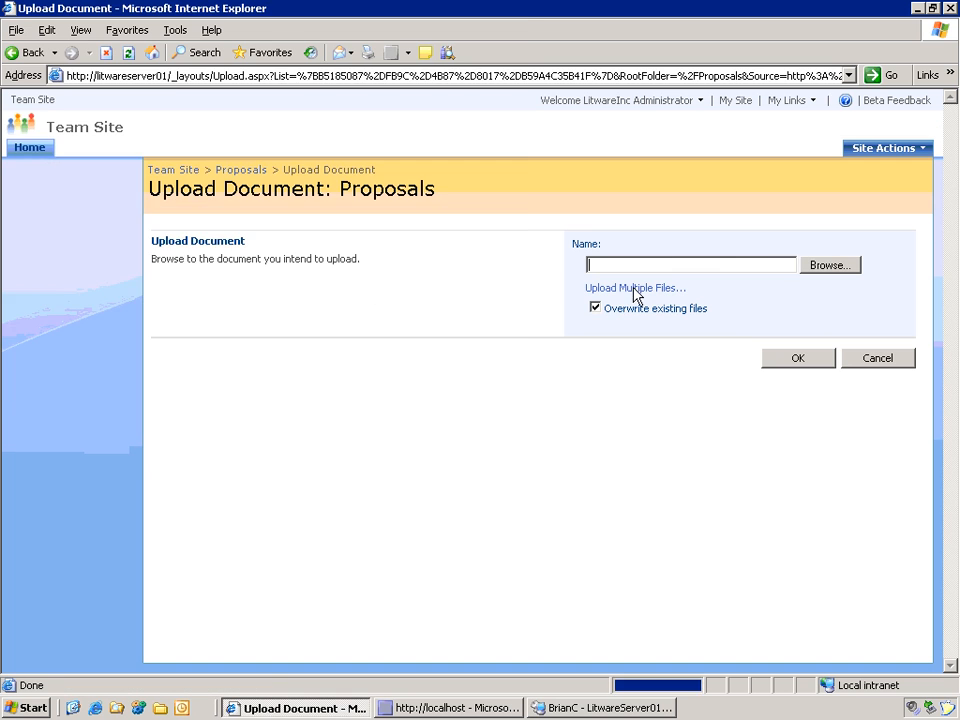
pyautogui.click(822, 268)
pyautogui.doubleClick(125, 95)
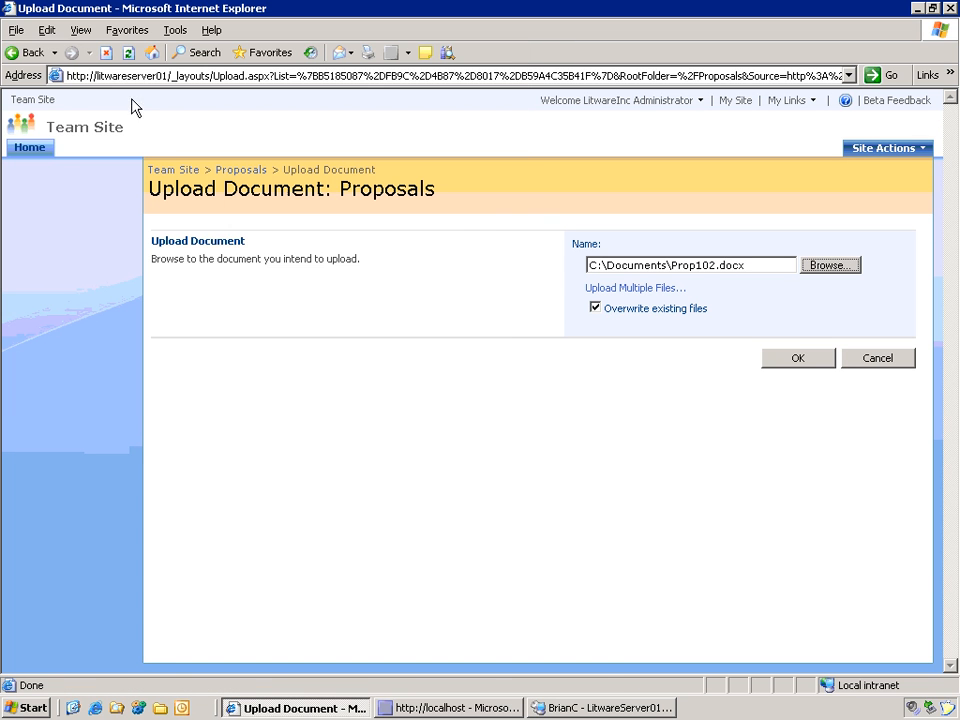
pyautogui.click(796, 360)
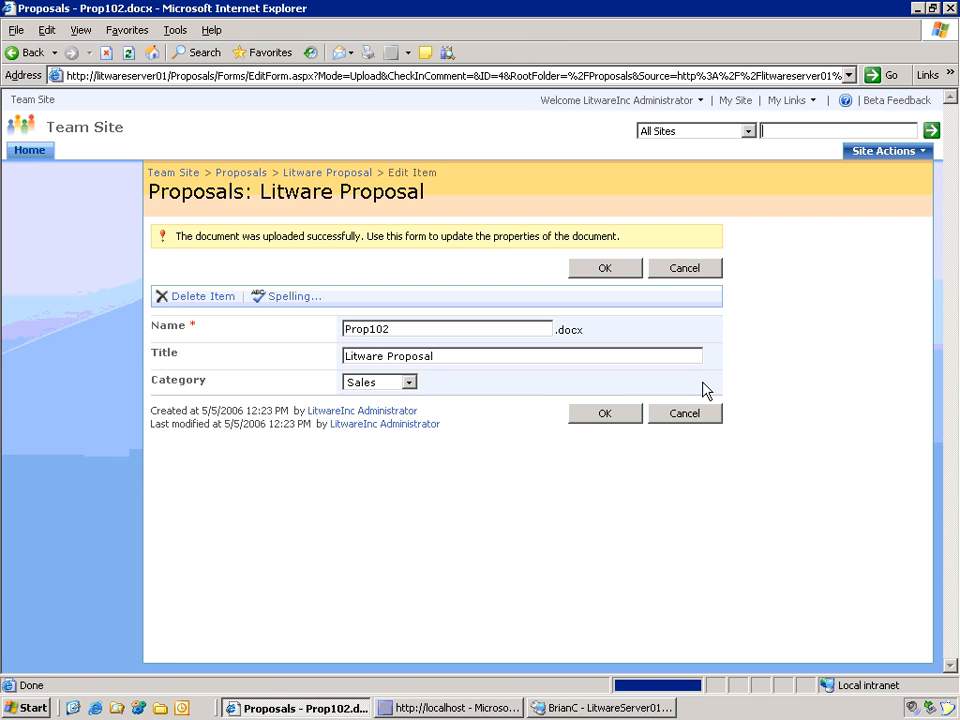
# Step: Set Prop102's Category to HR and save its properties
pyautogui.click(409, 383)
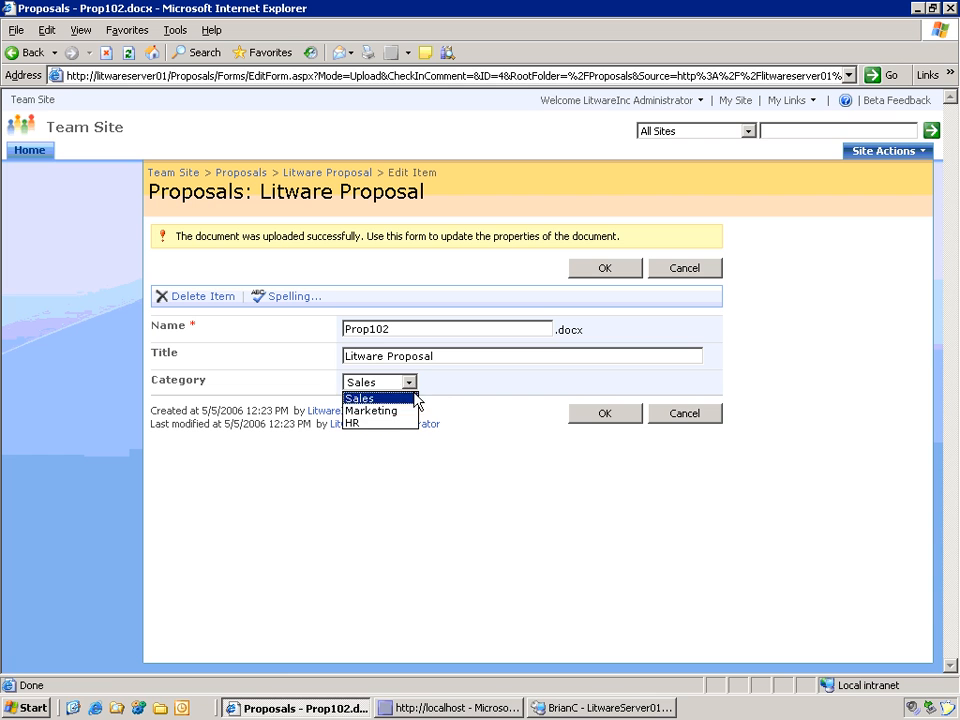
pyautogui.click(399, 424)
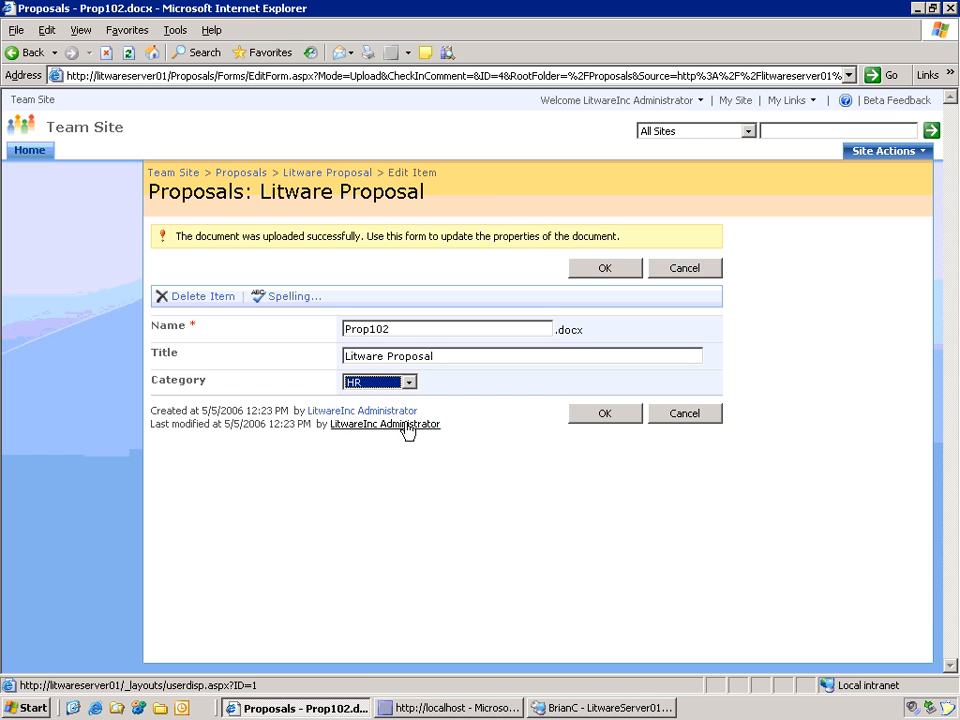
pyautogui.click(612, 416)
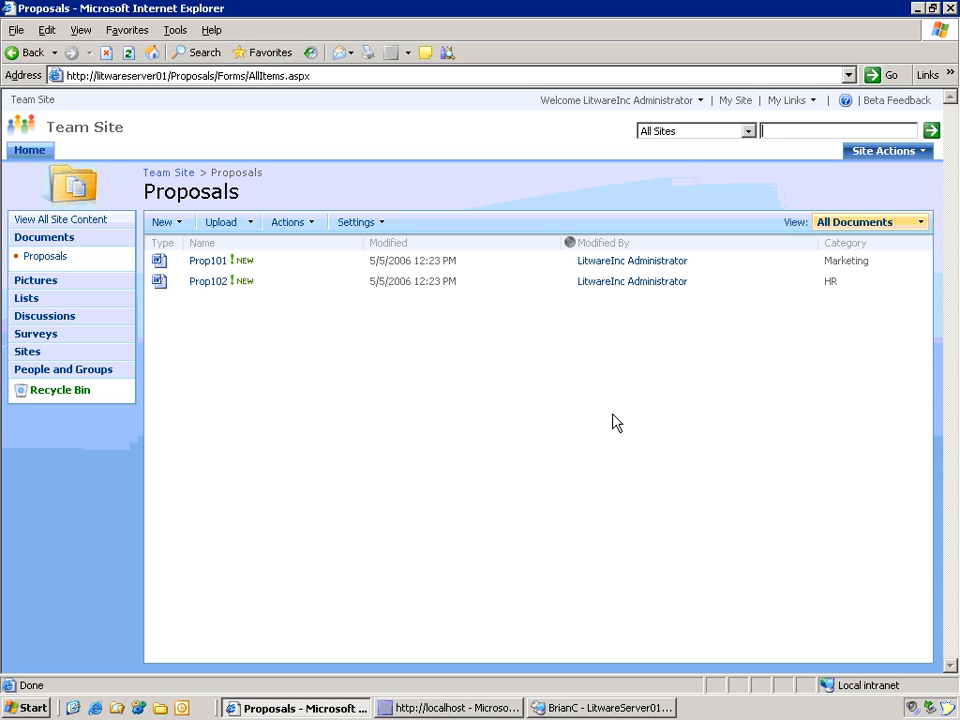
# Step: Start the Review WF workflow on Prop102 with the note 'Hi there'
pyautogui.moveTo(336, 272)
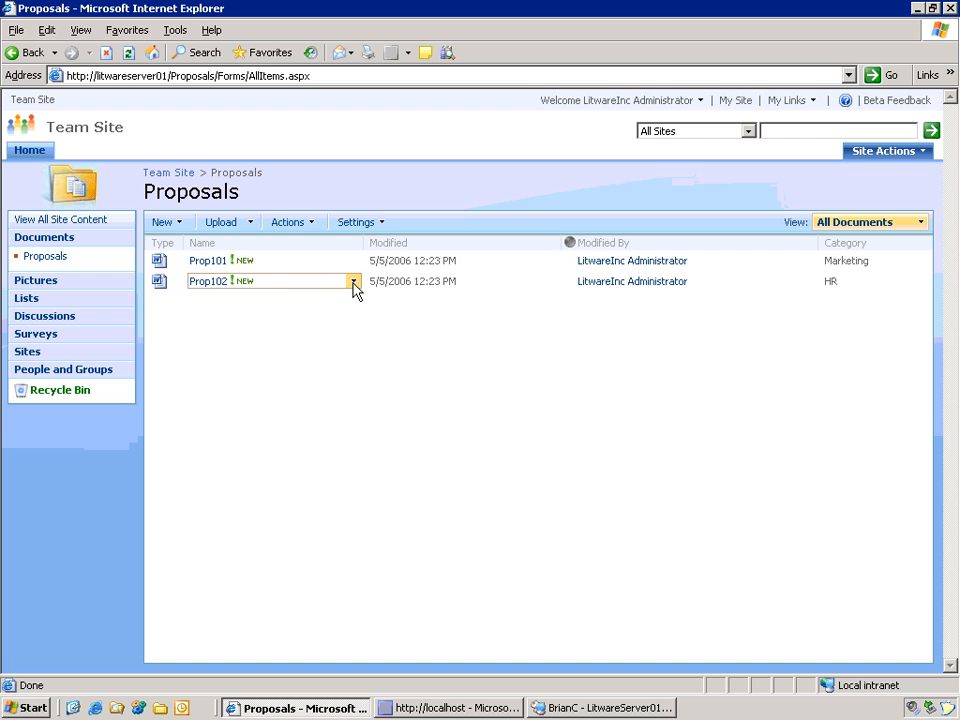
pyautogui.click(354, 285)
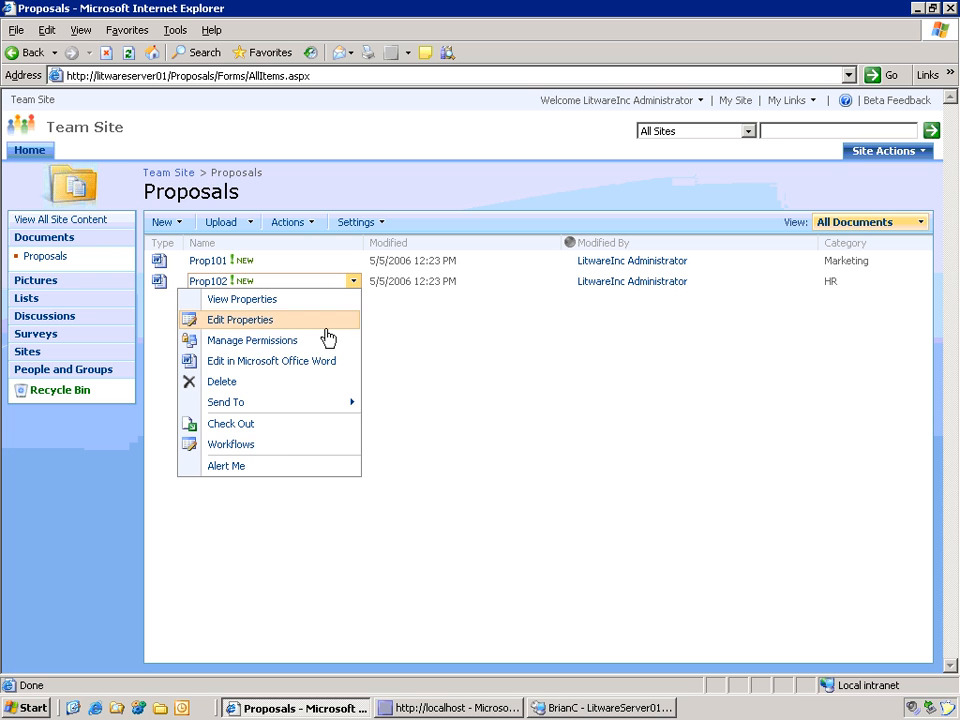
pyautogui.click(291, 448)
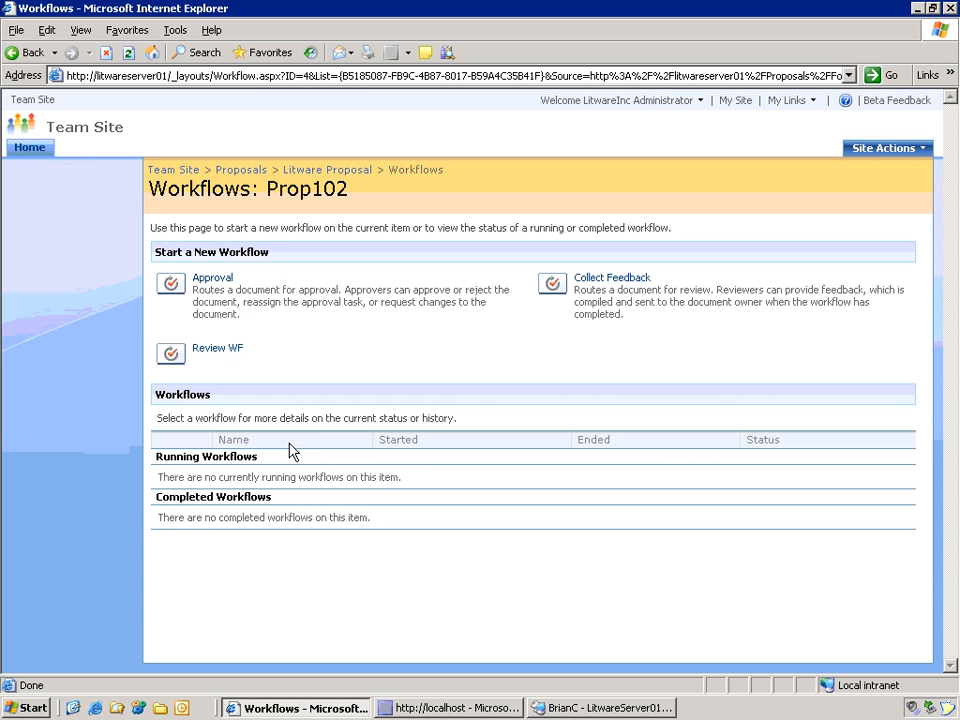
pyautogui.click(217, 350)
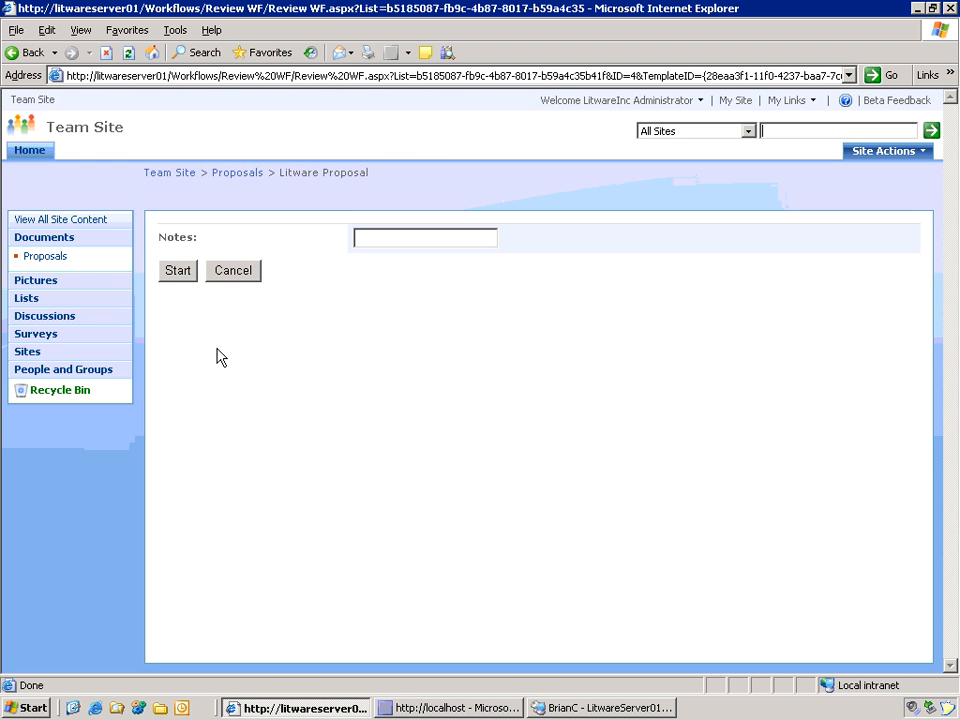
pyautogui.click(409, 237)
pyautogui.write('Hi there')
pyautogui.click(173, 272)
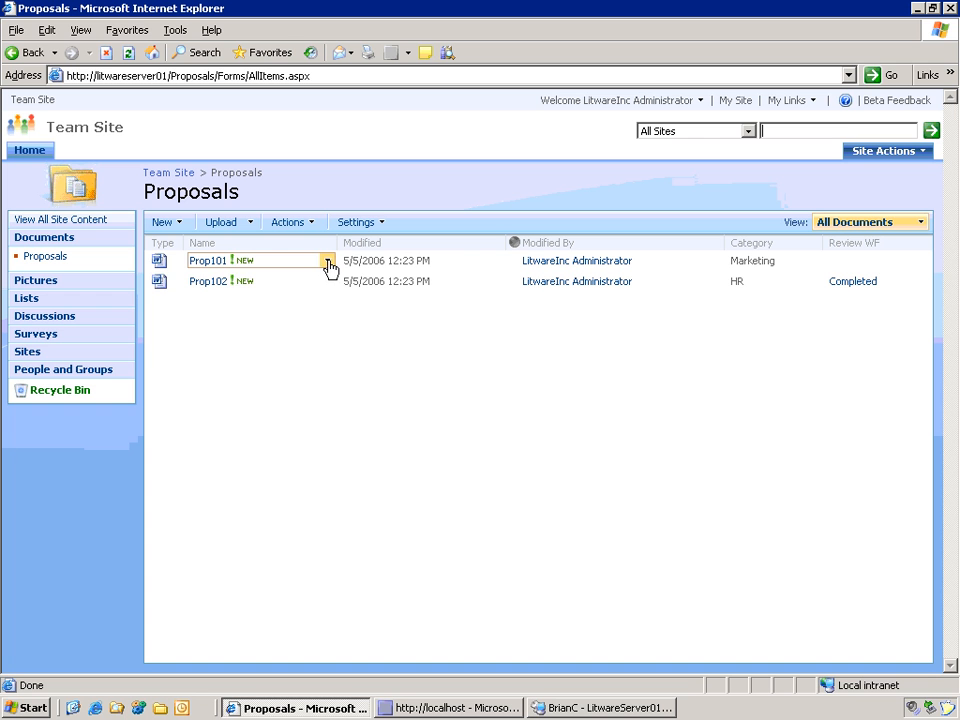
# Step: Run the Review WF workflow on Prop101, then show the Windows desktop
pyautogui.click(327, 261)
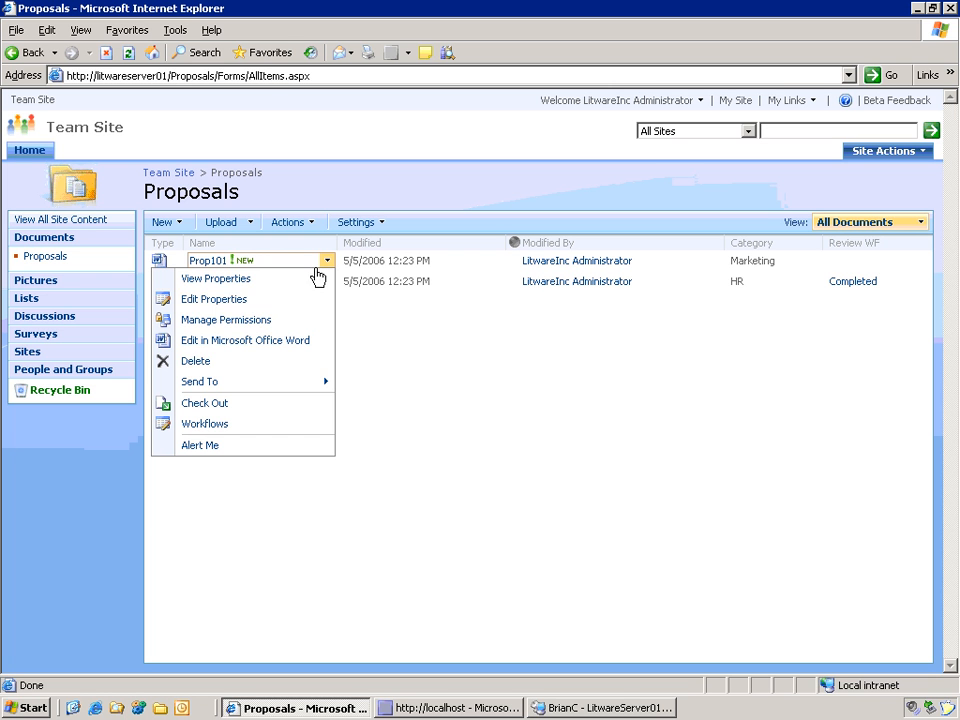
pyautogui.click(245, 432)
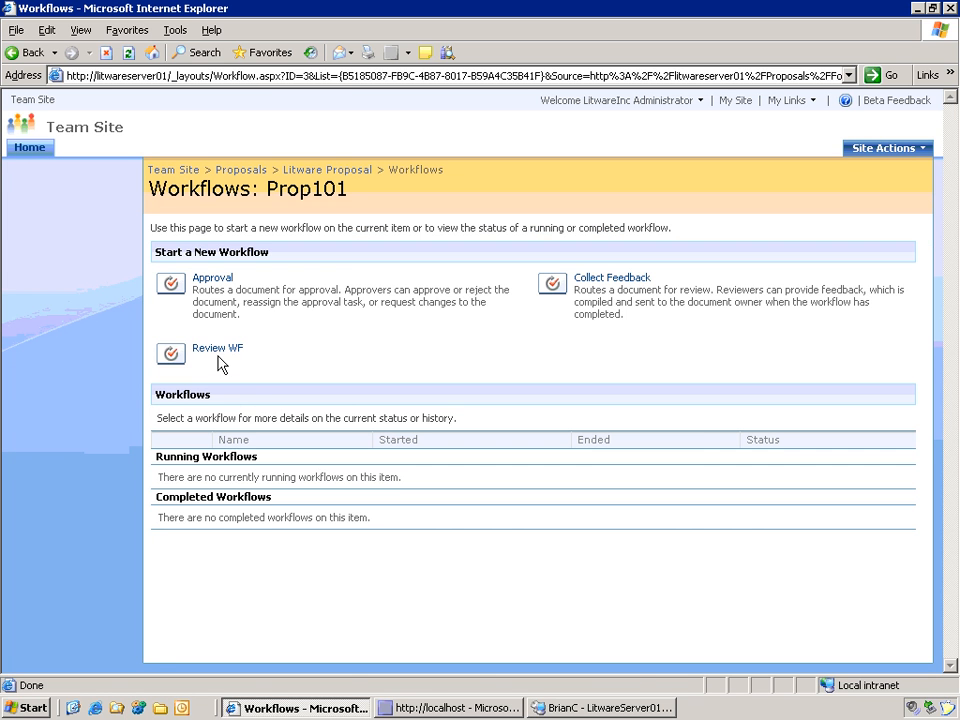
pyautogui.click(216, 350)
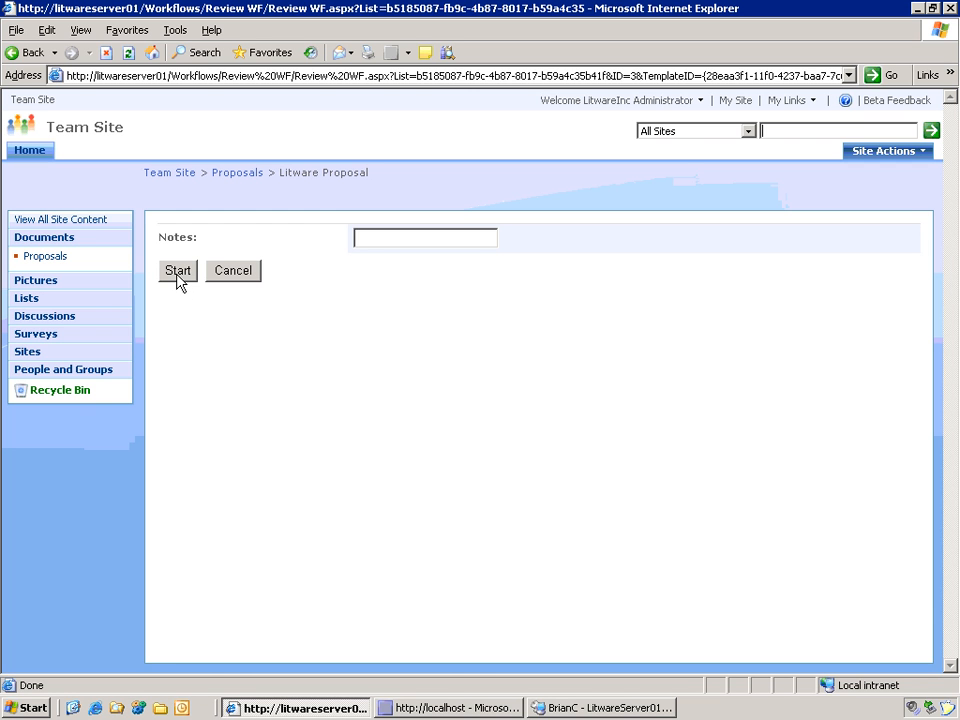
pyautogui.click(177, 276)
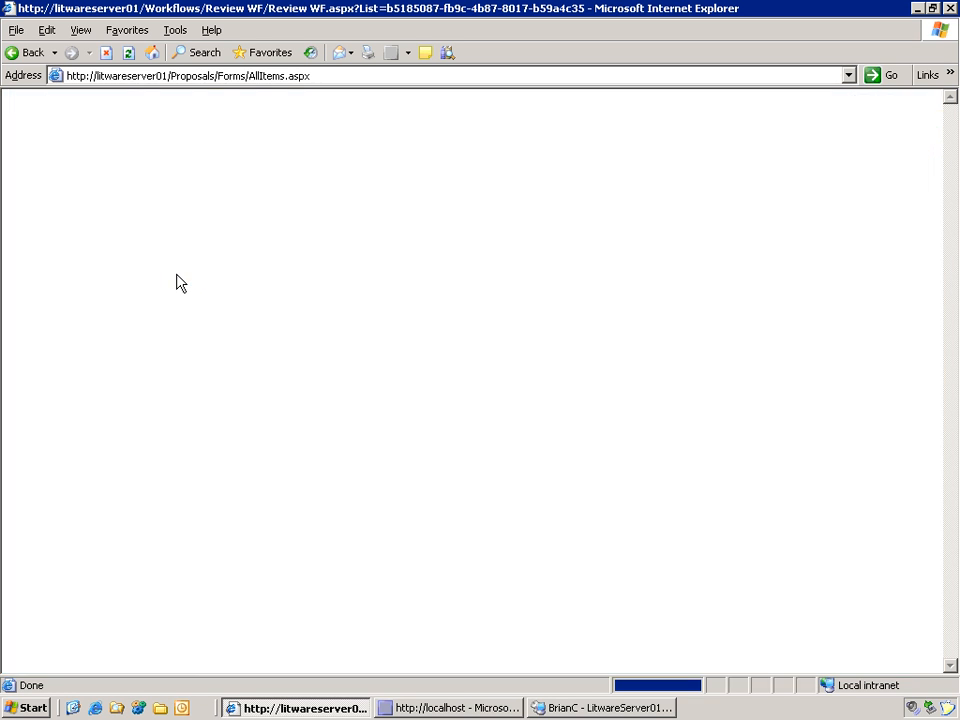
pyautogui.moveTo(216, 270)
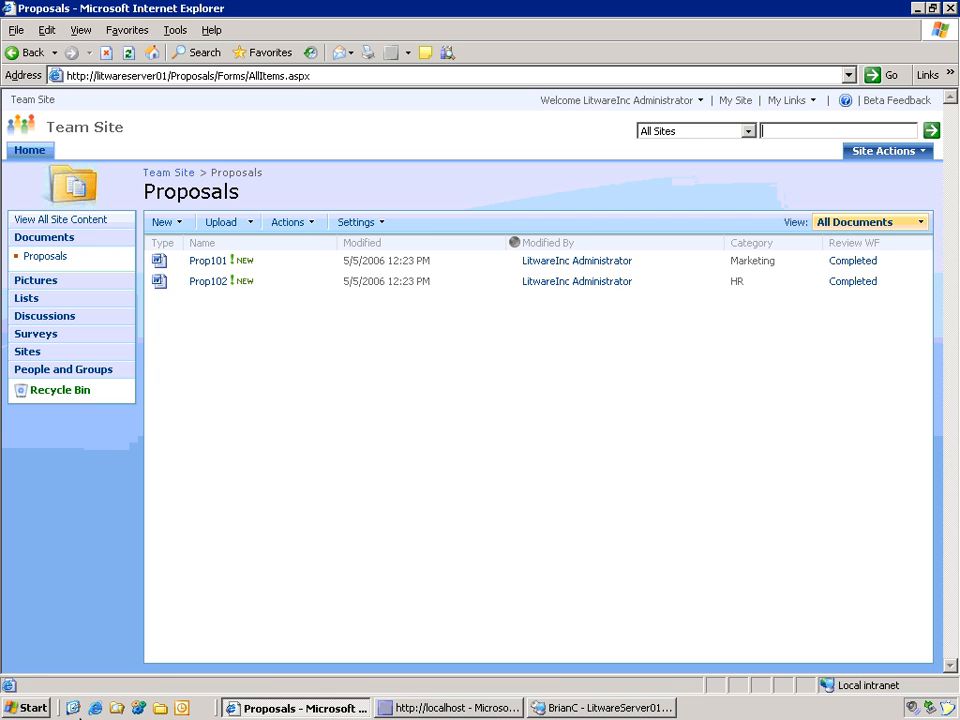
pyautogui.click(73, 707)
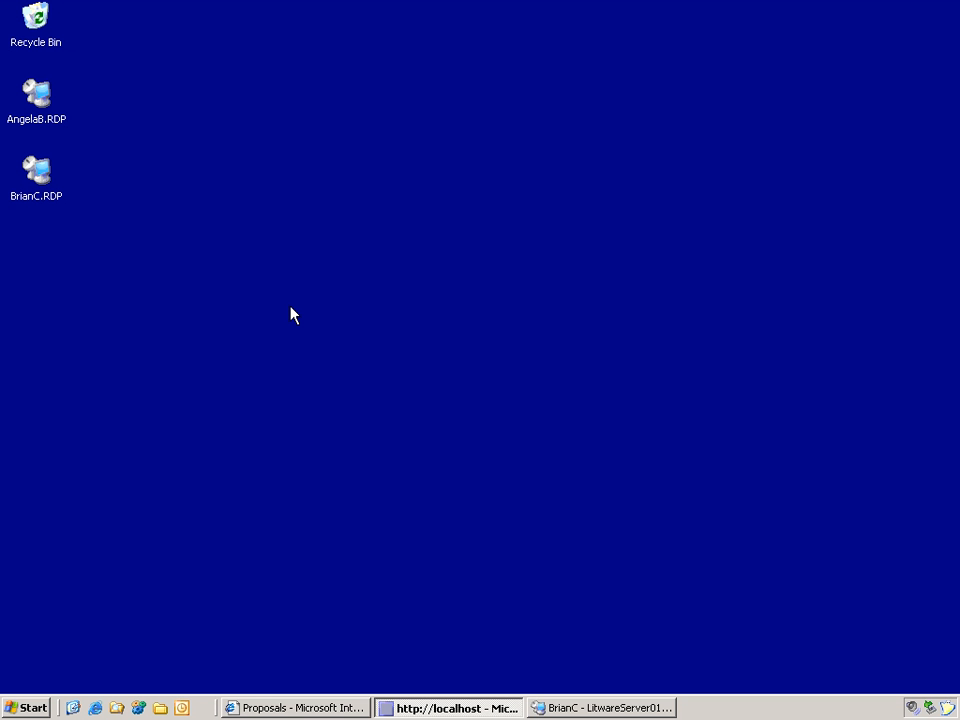
# Step: In the remote session, launch Outlook 2007 and fetch new mail into the Inbox
pyautogui.click(585, 708)
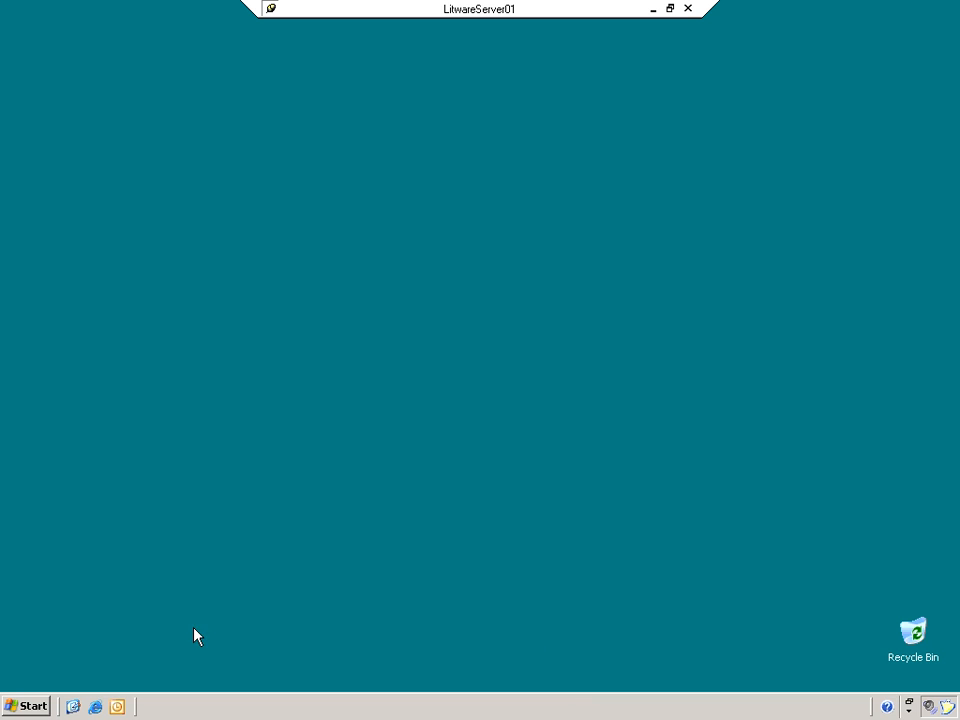
pyautogui.click(116, 706)
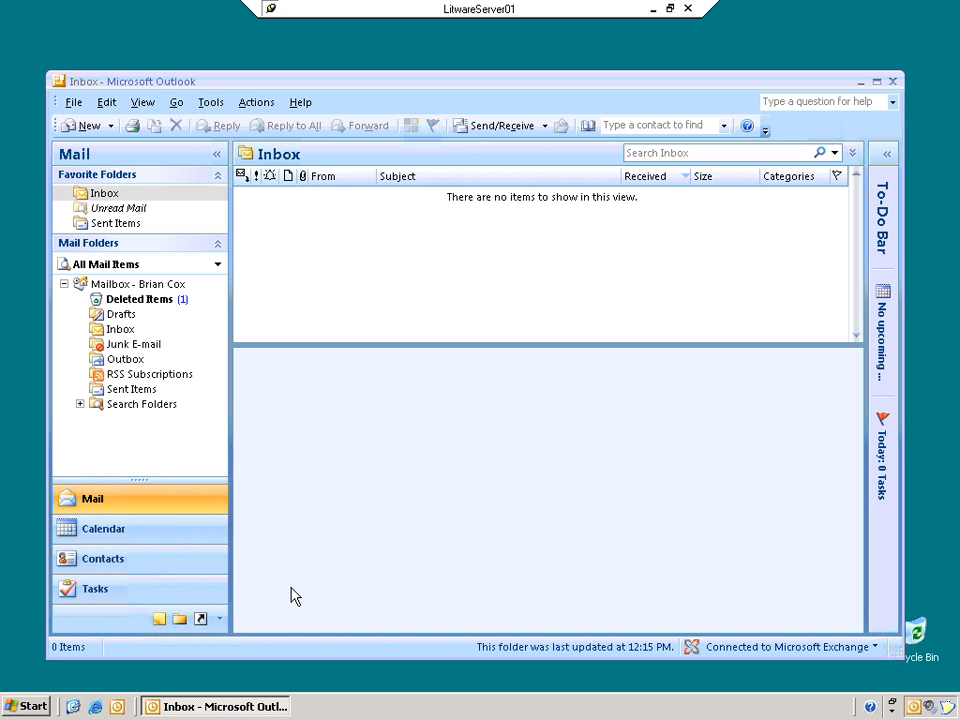
pyautogui.click(502, 127)
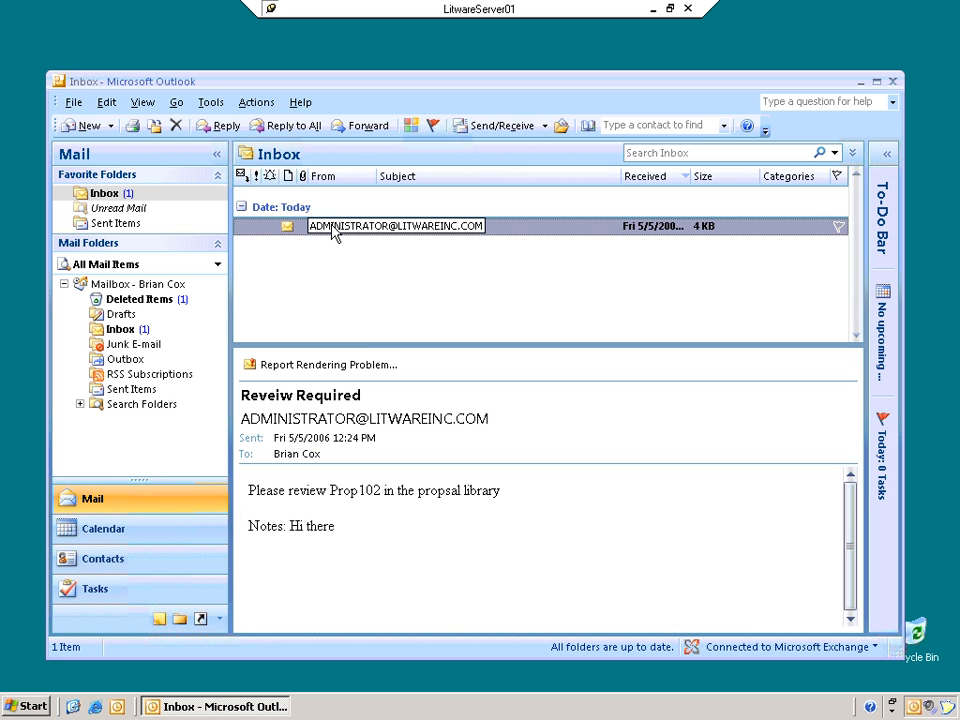
# Step: Highlight the Prop102 review request and the 'Hi there' note in the Reveiw Required message
pyautogui.click(279, 454)
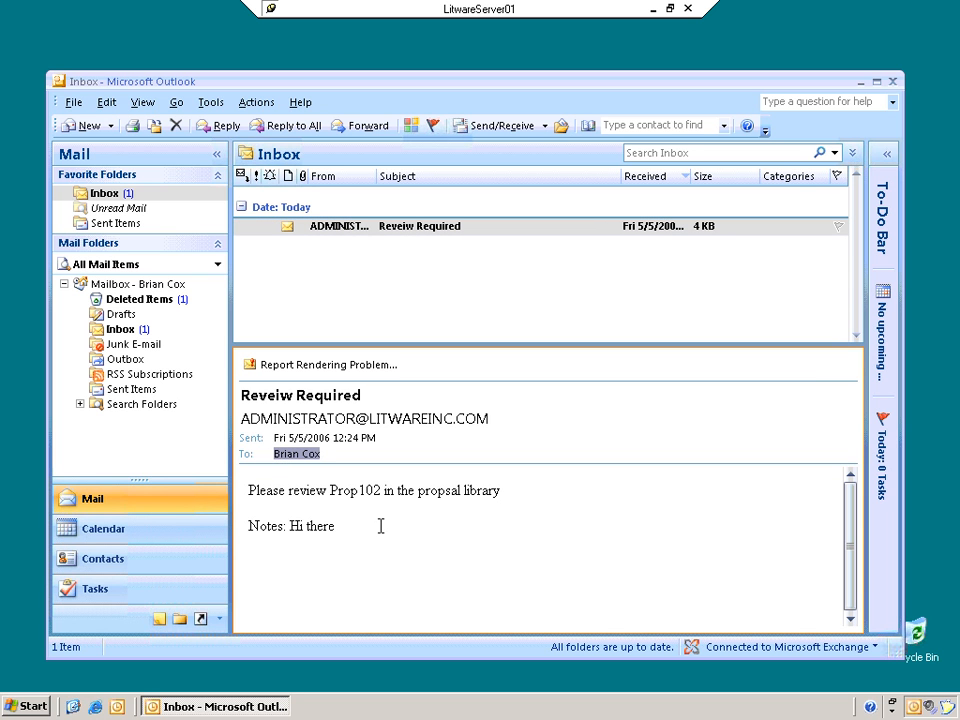
pyautogui.moveTo(333, 497); pyautogui.dragTo(480, 499)
pyautogui.click(420, 525)
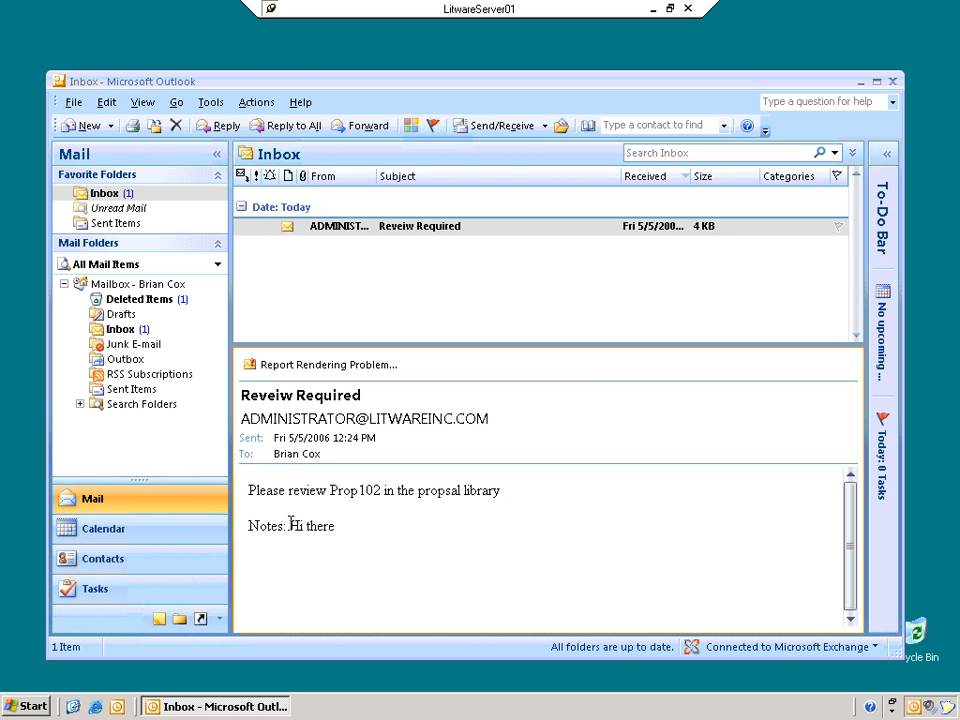
pyautogui.moveTo(291, 527); pyautogui.dragTo(336, 528)
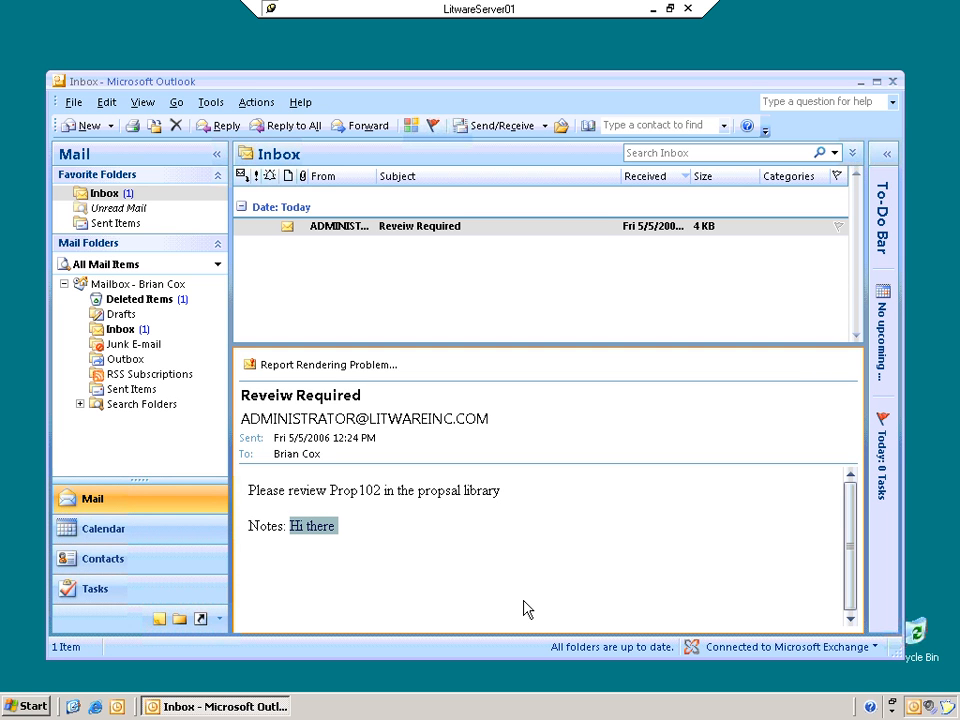